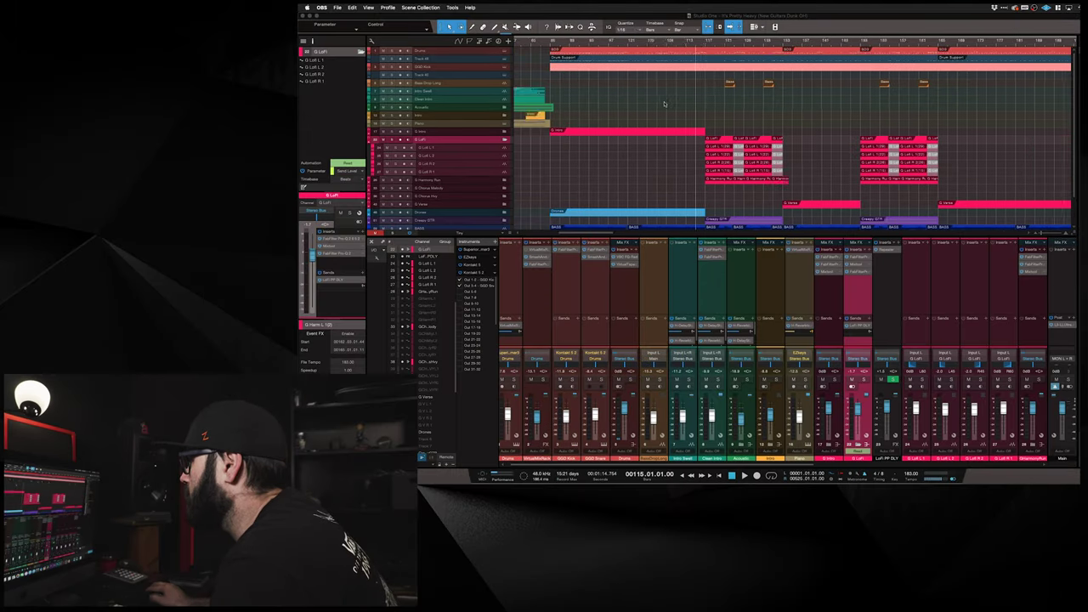
# Step: Play the song from bar 85, then open Superior Drummer 3 on the Drums track
pyautogui.click(628, 41)
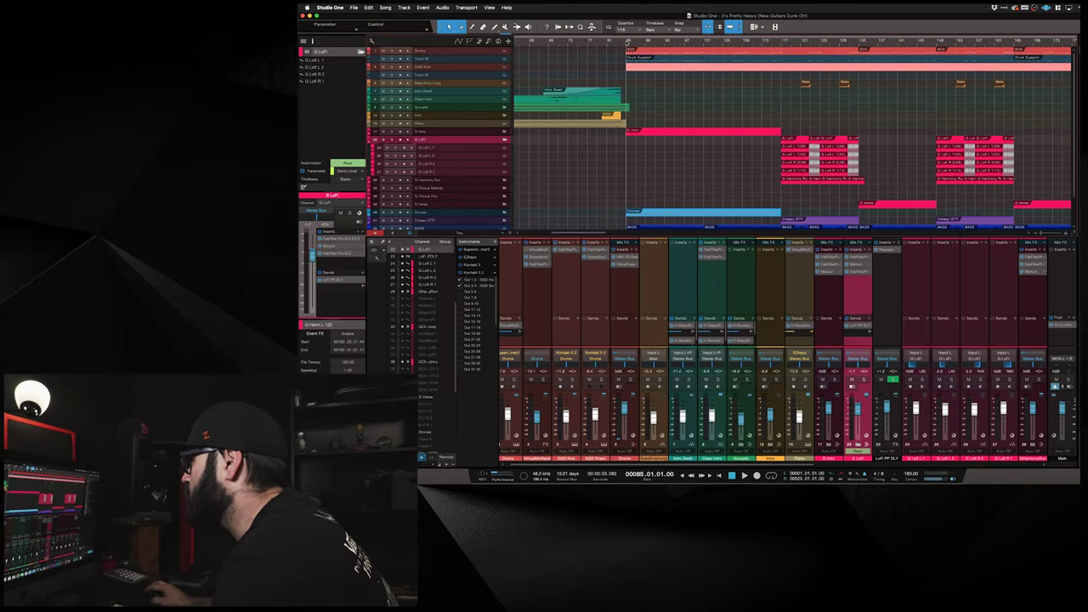
pyautogui.press('space')
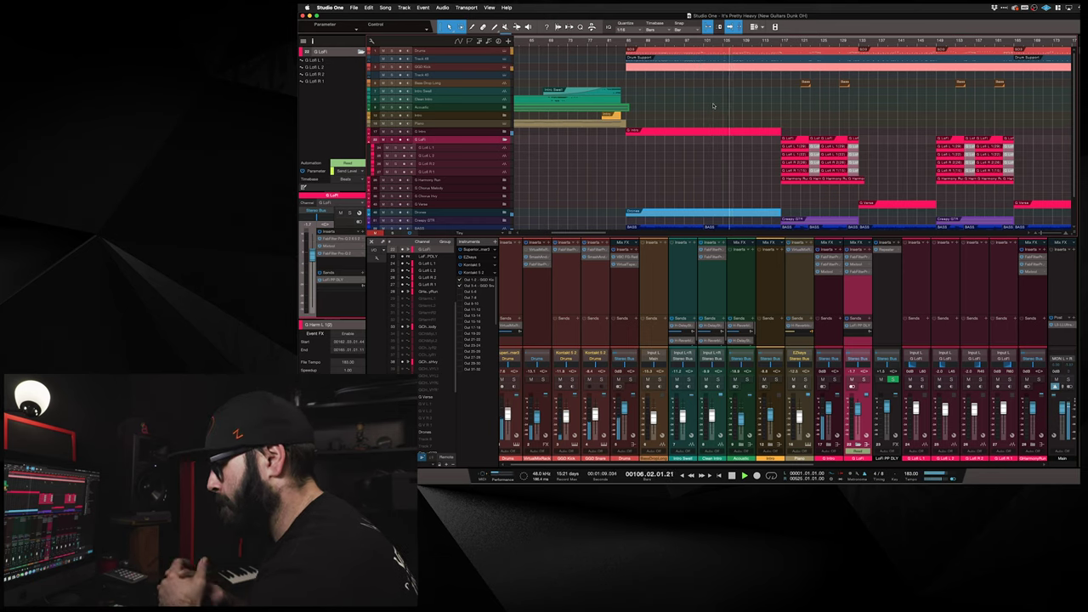
pyautogui.press('space')
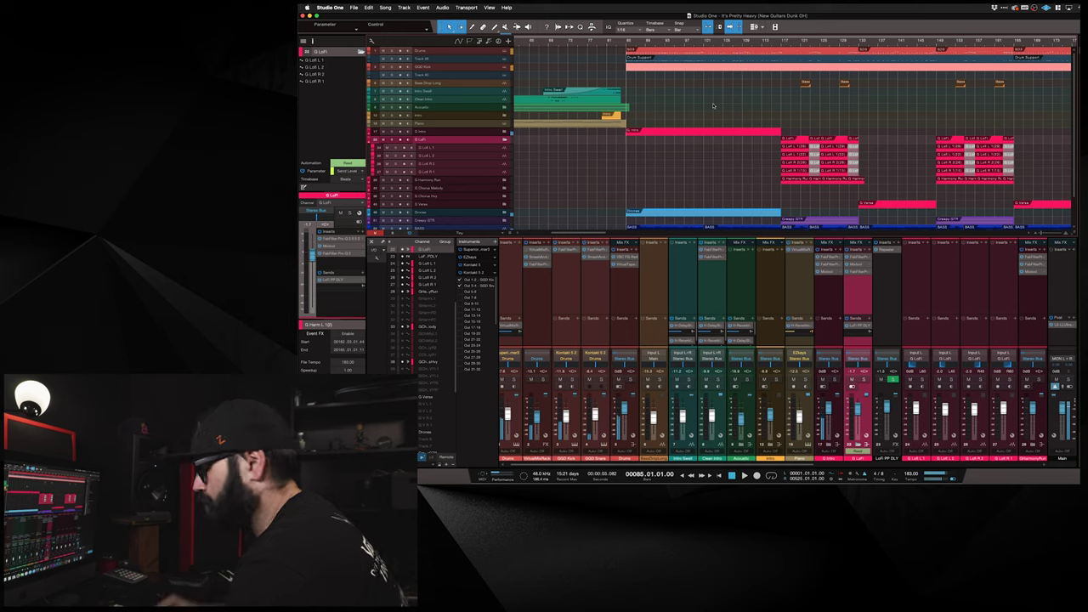
pyautogui.click(505, 53)
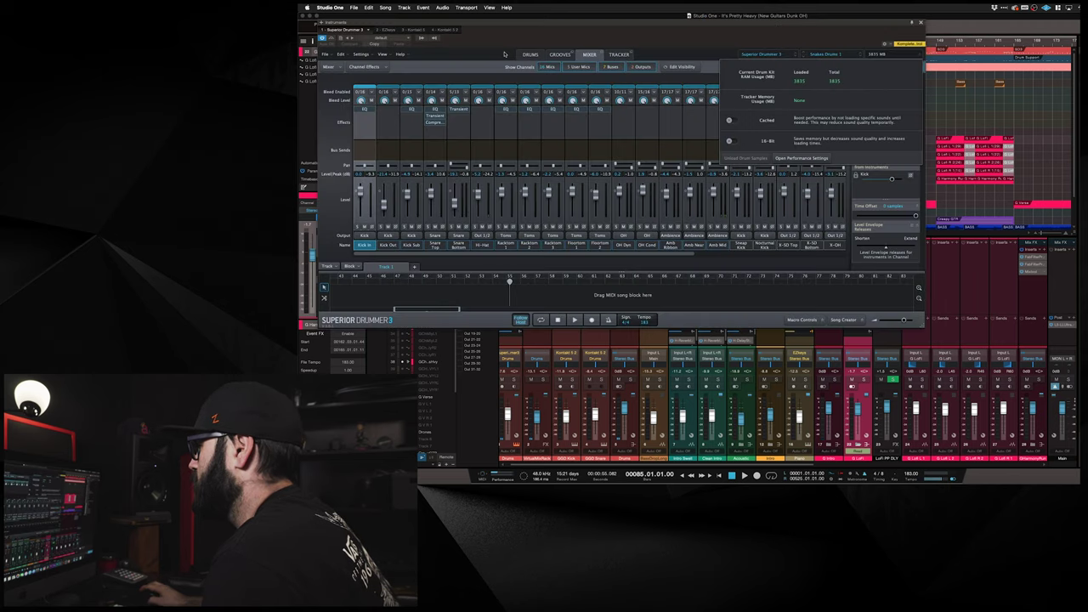
# Step: Move the Superior Drummer window right and audition Rack Tom 1 and Floor Tom 2 in the Drums view
pyautogui.click(901, 56)
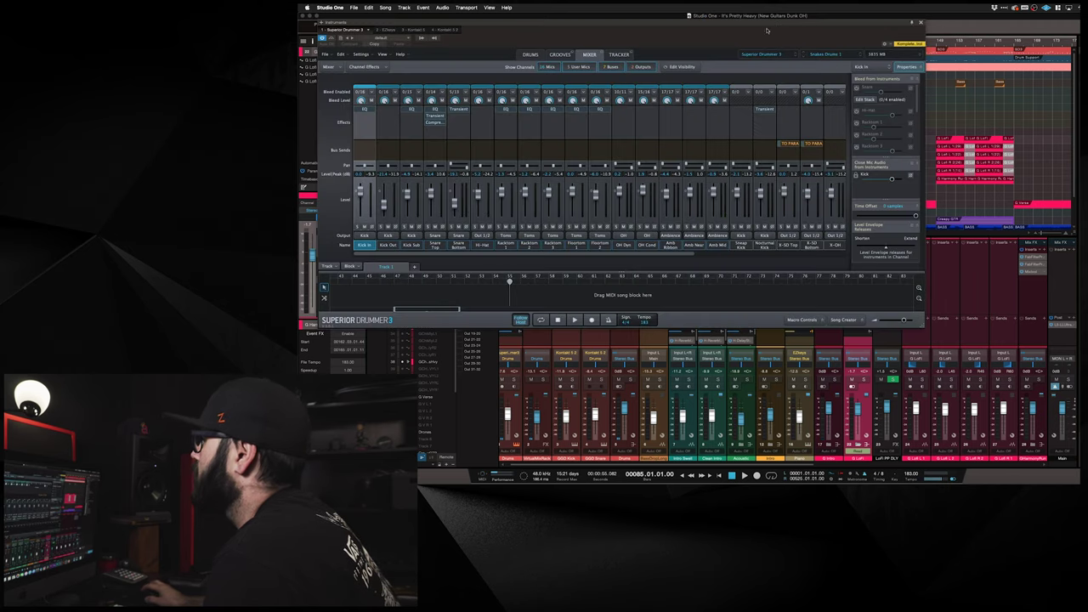
pyautogui.moveTo(766, 30); pyautogui.dragTo(851, 27)
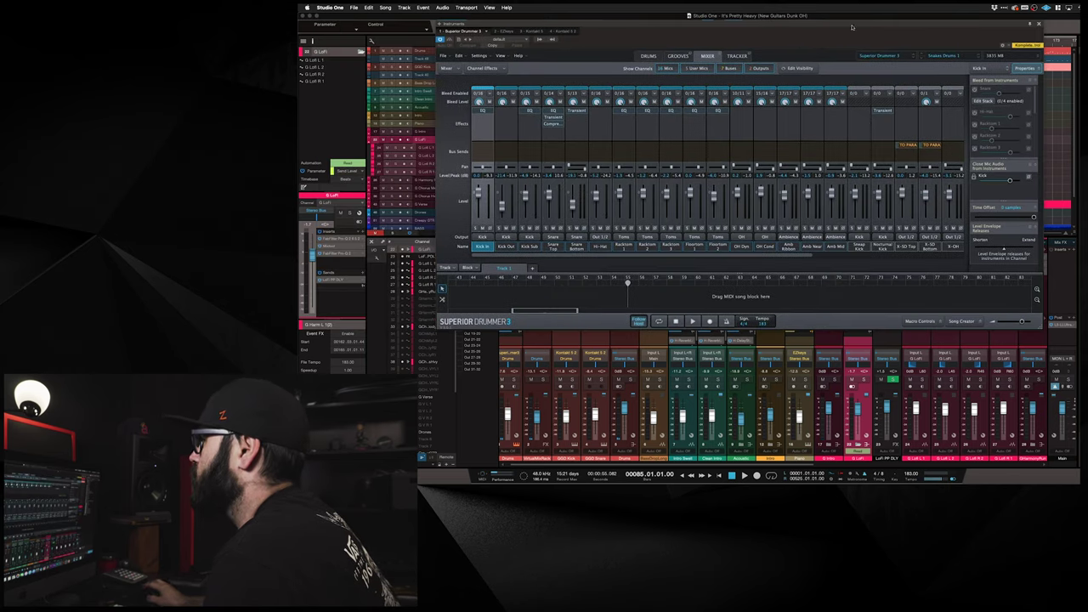
pyautogui.click(649, 56)
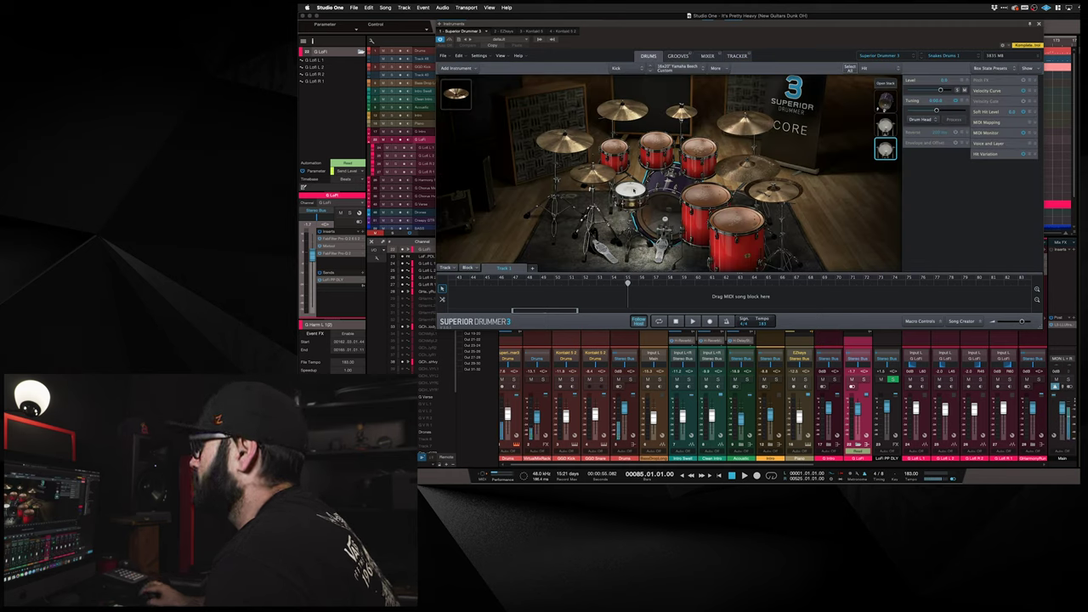
pyautogui.click(614, 151)
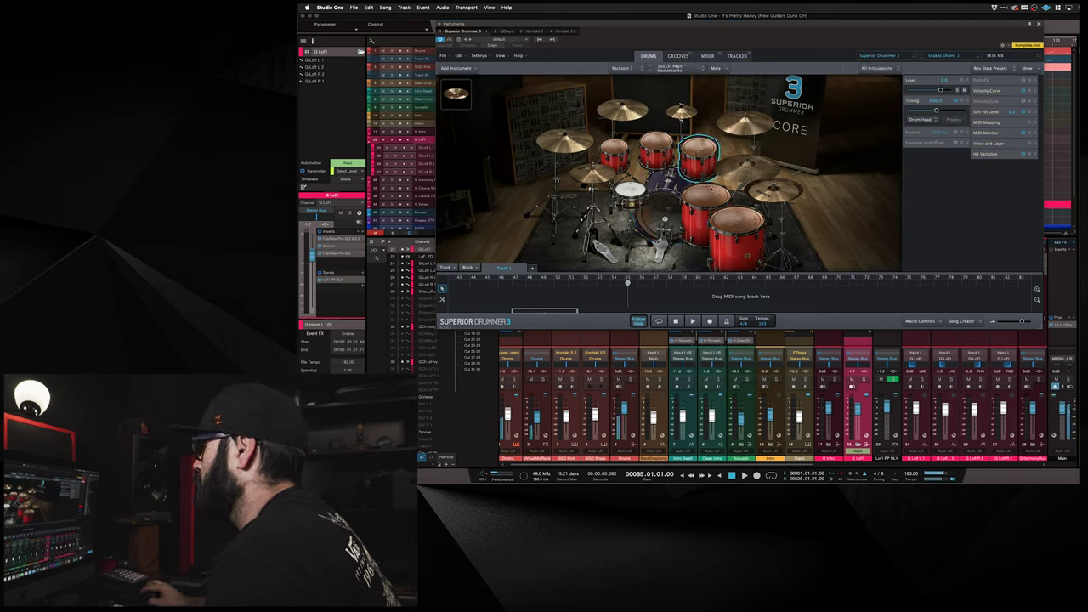
pyautogui.click(735, 225)
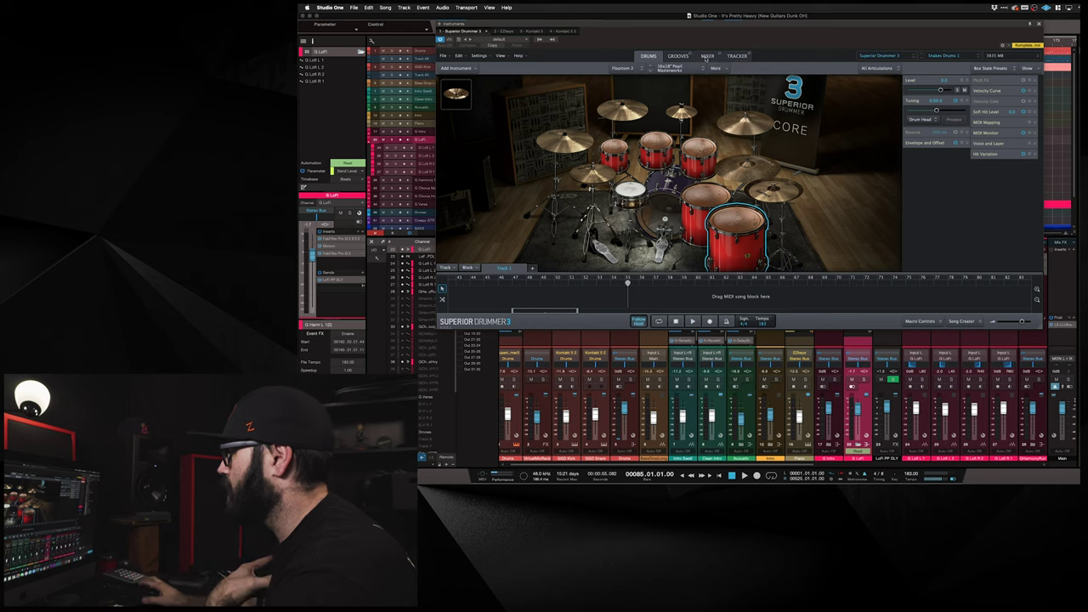
pyautogui.click(706, 57)
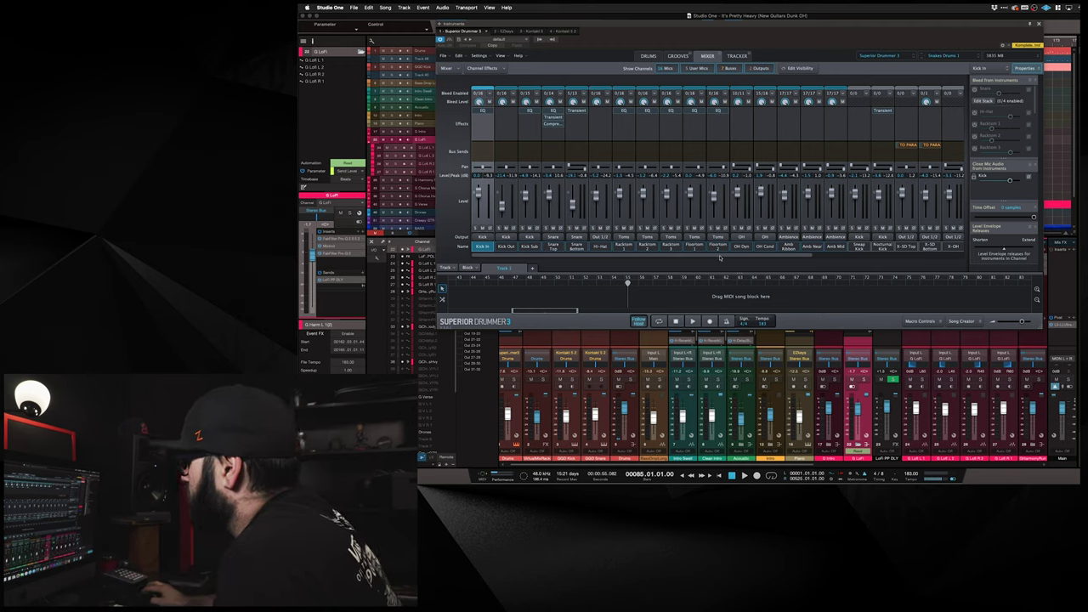
# Step: Scroll the Superior Drummer 3 mixer channel strips right and back left to review them
pyautogui.hscroll(10, 739, 256)
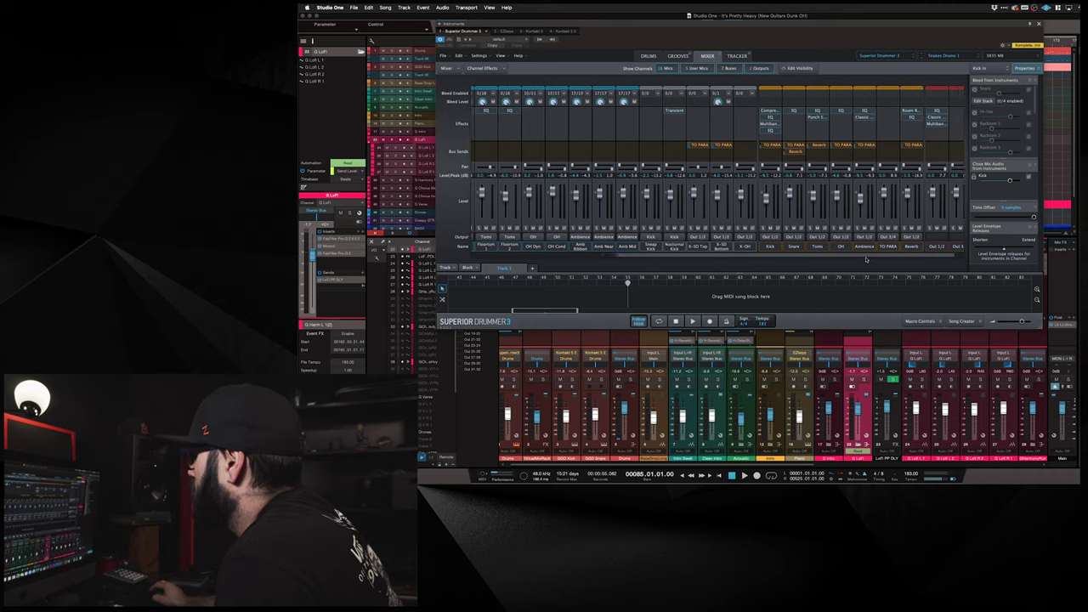
pyautogui.hscroll(-10, 731, 254)
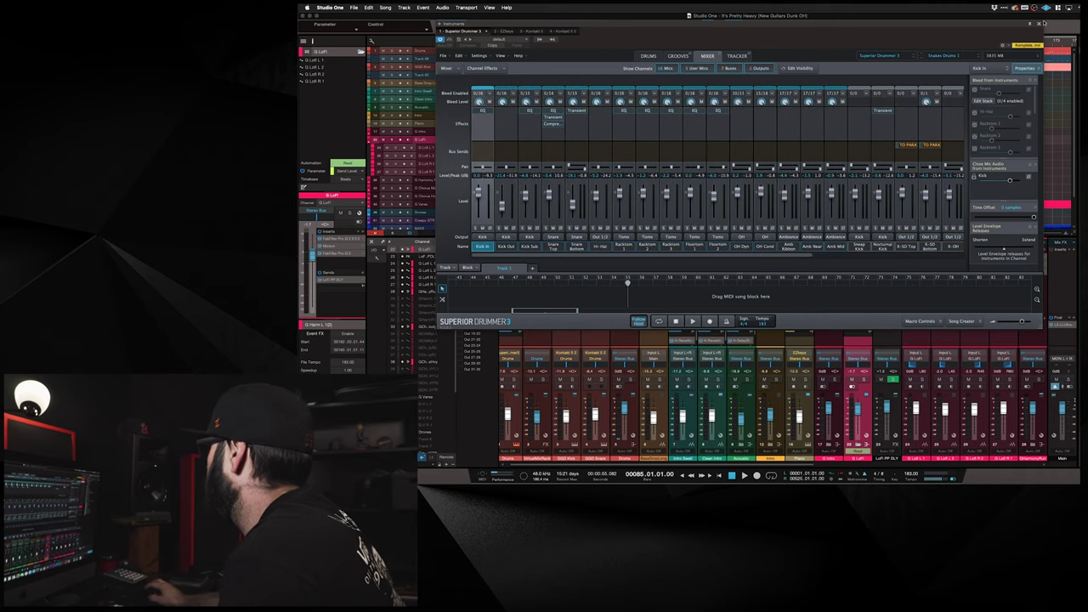
# Step: Close Superior Drummer, solo the Drums folder track, and play the drums alone from bar 85
pyautogui.click(1039, 25)
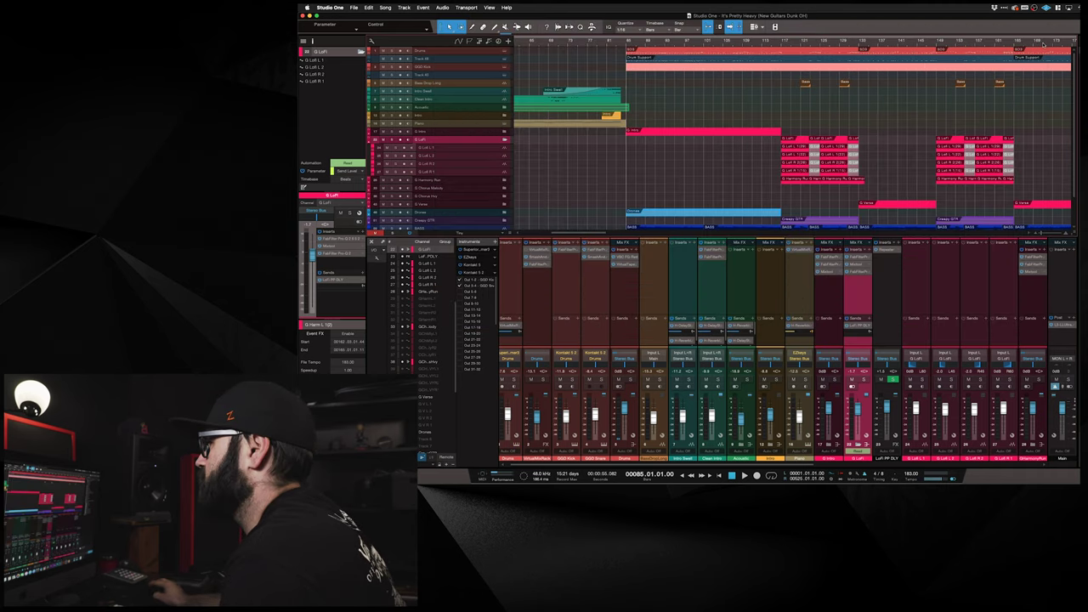
pyautogui.click(384, 51)
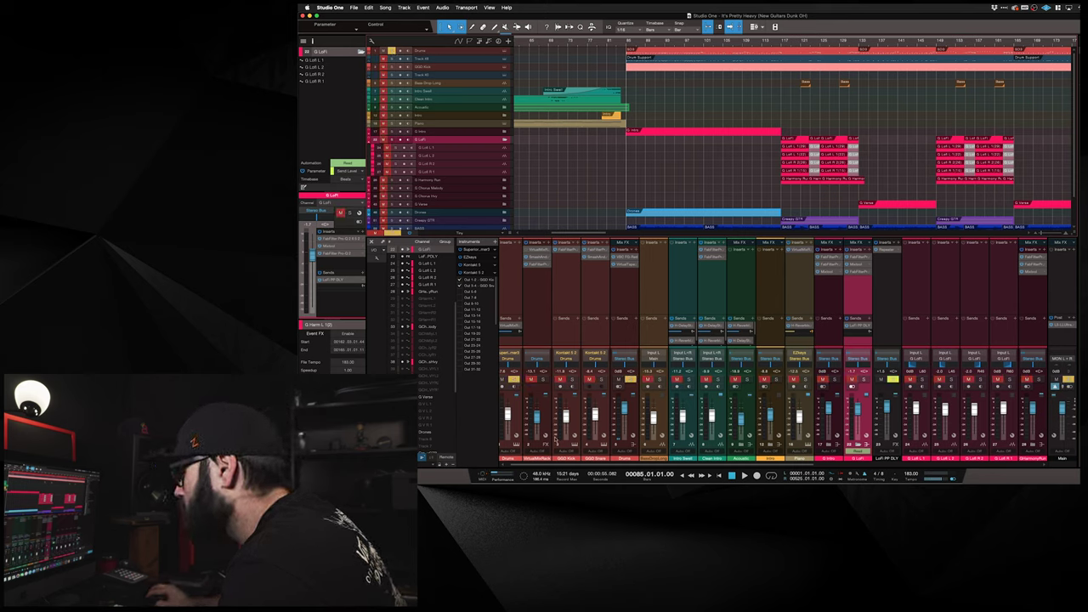
pyautogui.hscroll(-1, 510, 425)
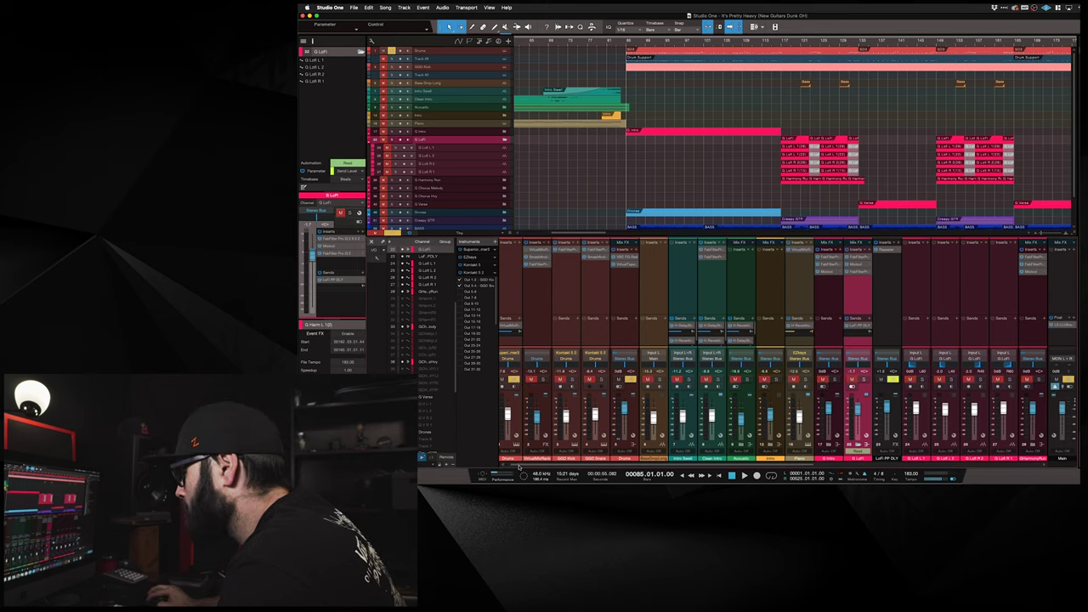
pyautogui.press('space')
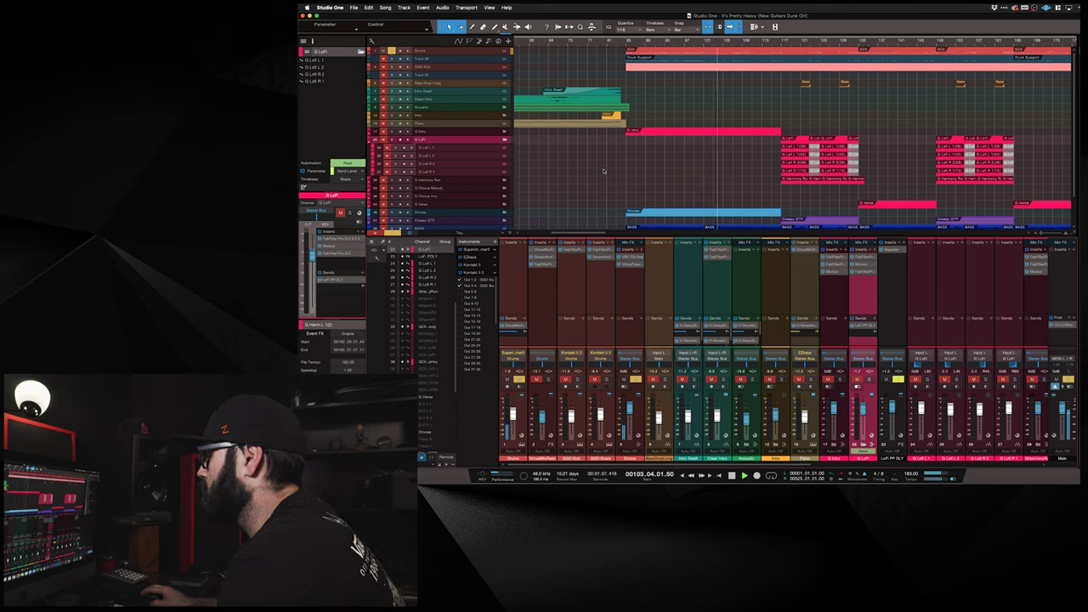
pyautogui.press('space')
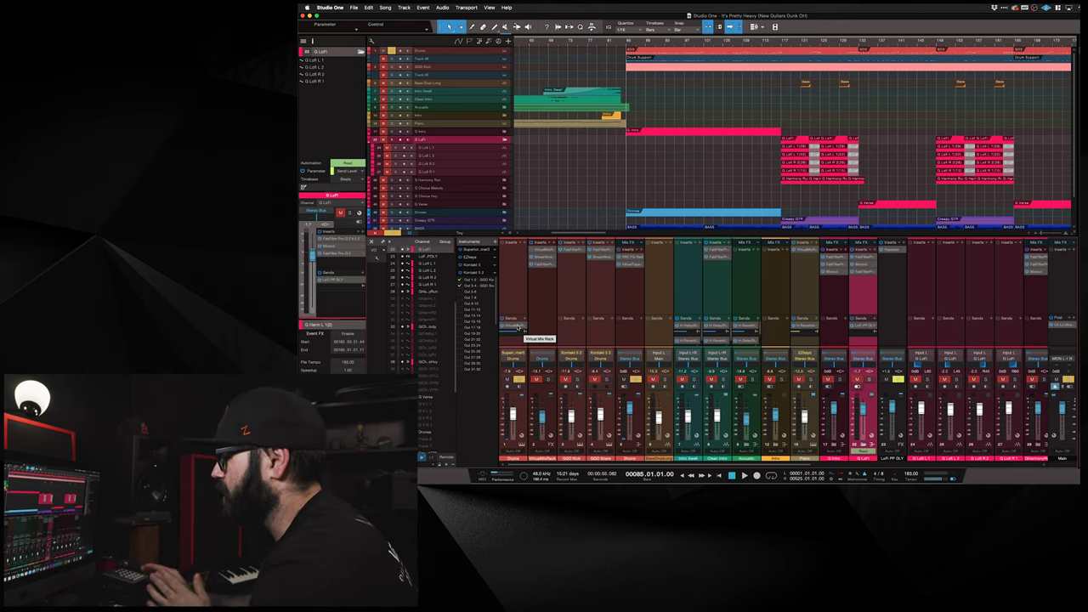
# Step: Select the VirtualMixRack drum bus, toggle its record-arm and monitoring, and play the drums
pyautogui.click(540, 308)
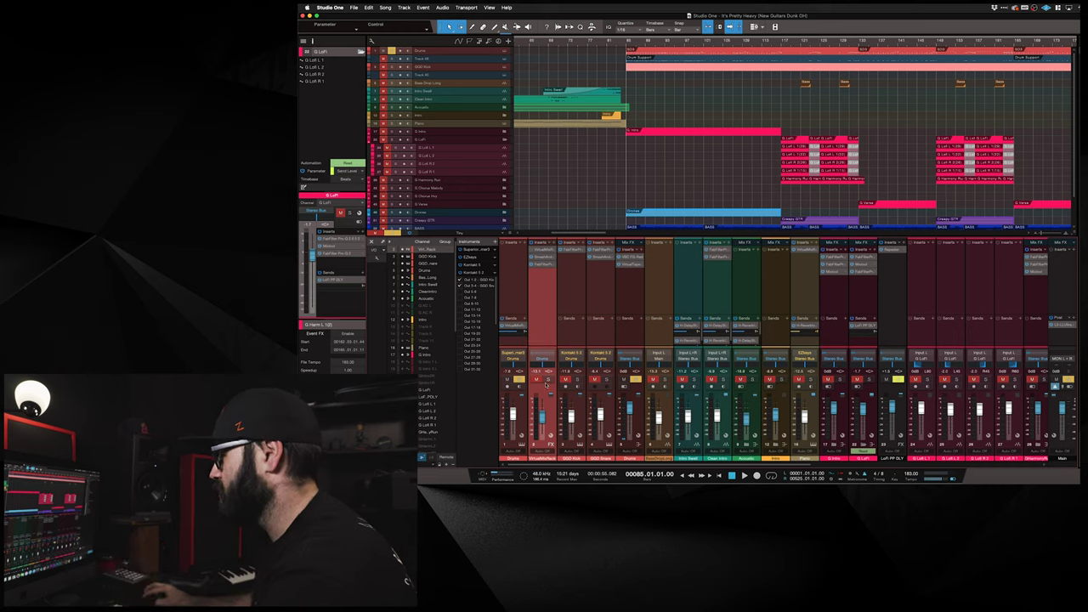
pyautogui.click(536, 380)
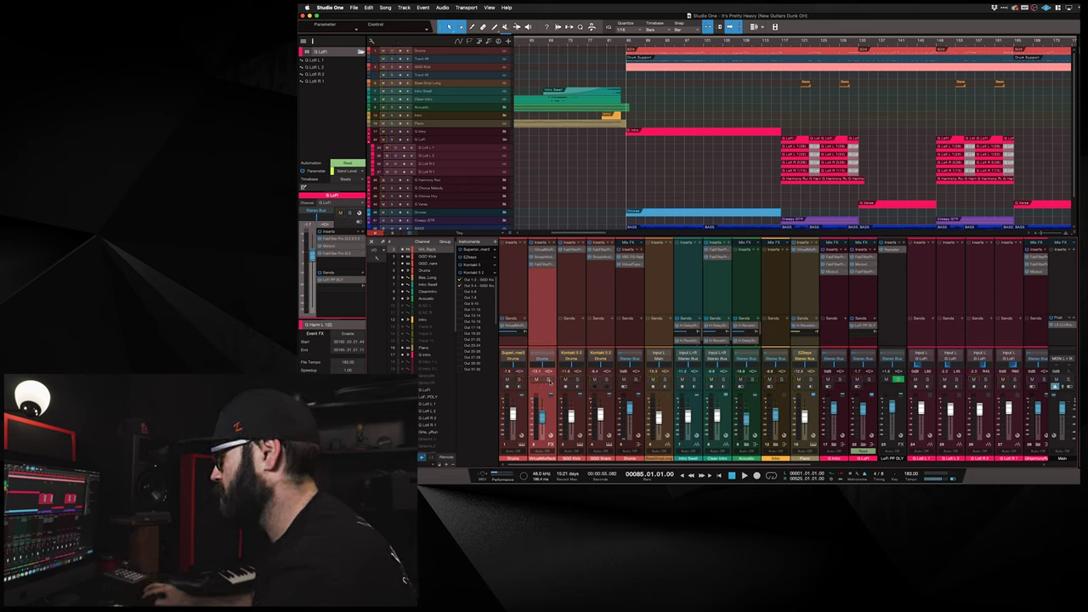
pyautogui.click(549, 380)
pyautogui.press('space')
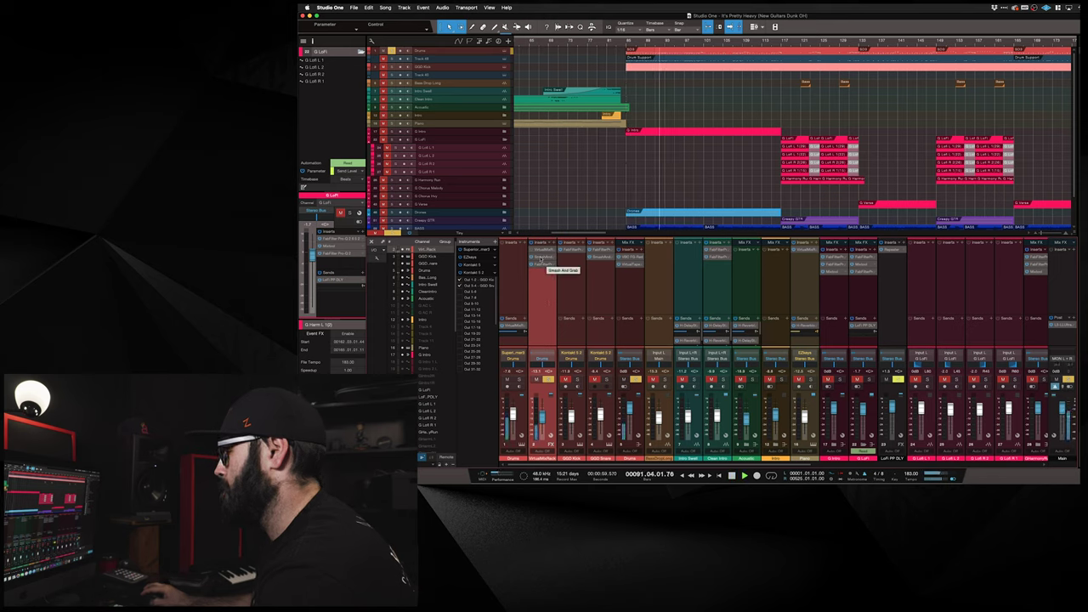
pyautogui.click(541, 257)
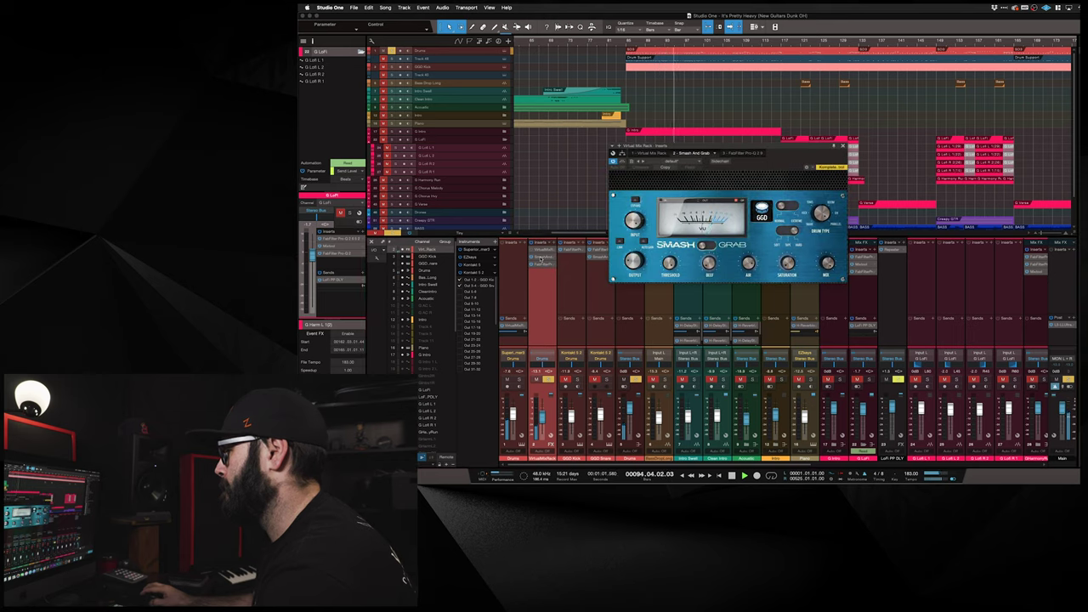
# Step: Play the drums from bar 85 through the Smash And Grab compressor
pyautogui.press('space')
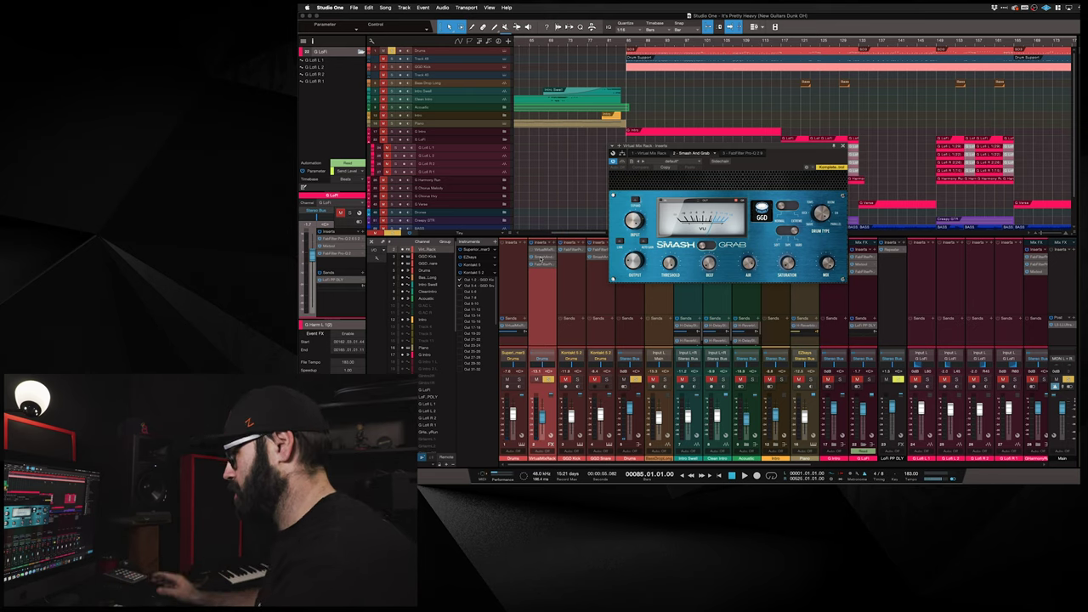
pyautogui.press('space')
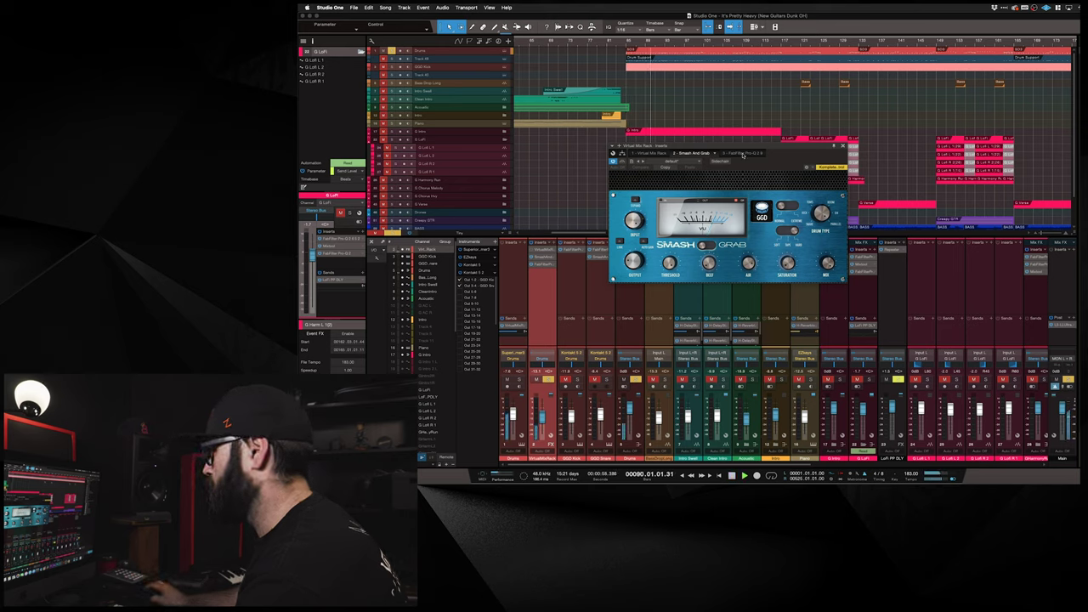
pyautogui.press('space')
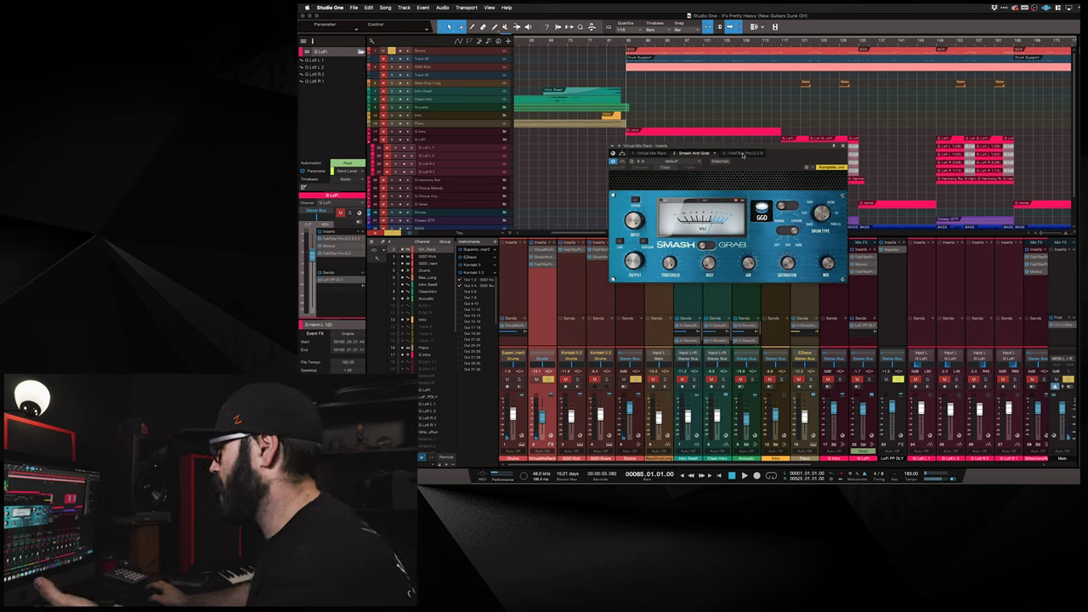
pyautogui.click(661, 155)
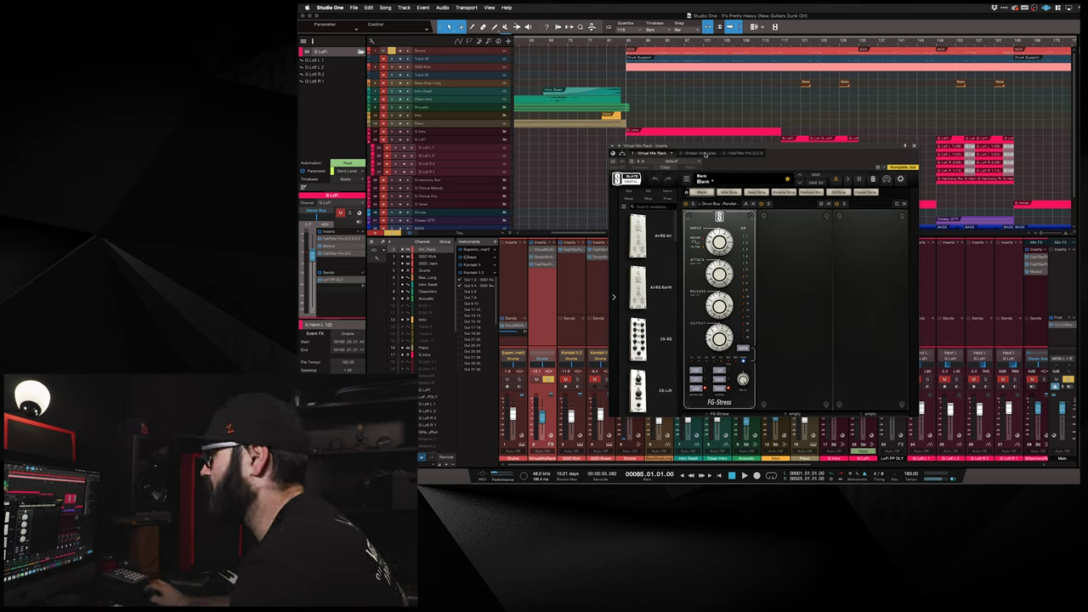
# Step: Move from the Smash And Grab insert to the FabFilter Pro-Q 2 EQ on the drum bus
pyautogui.click(705, 154)
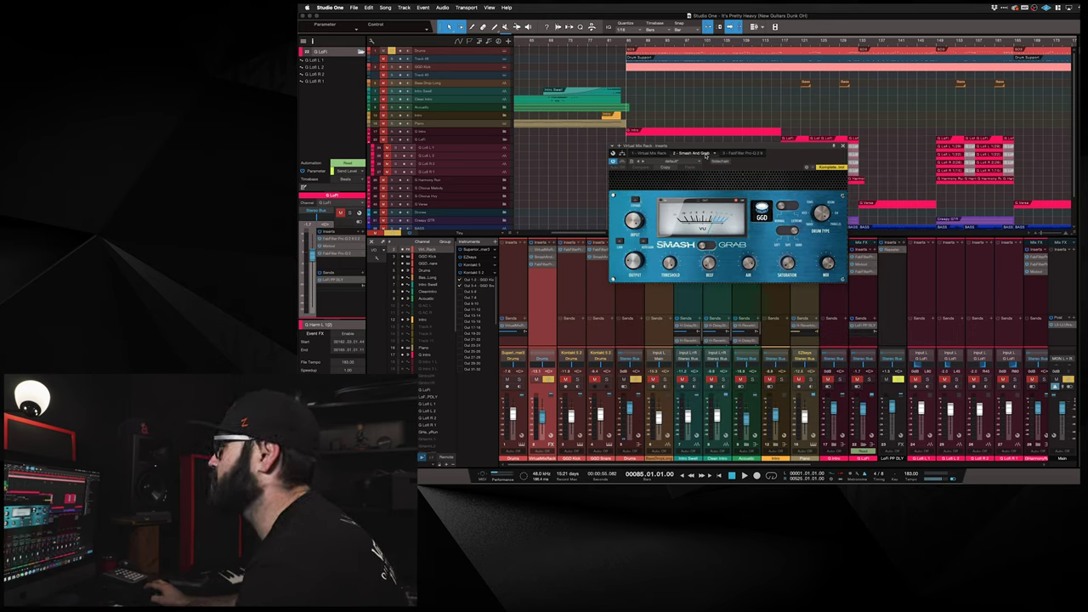
pyautogui.click(745, 154)
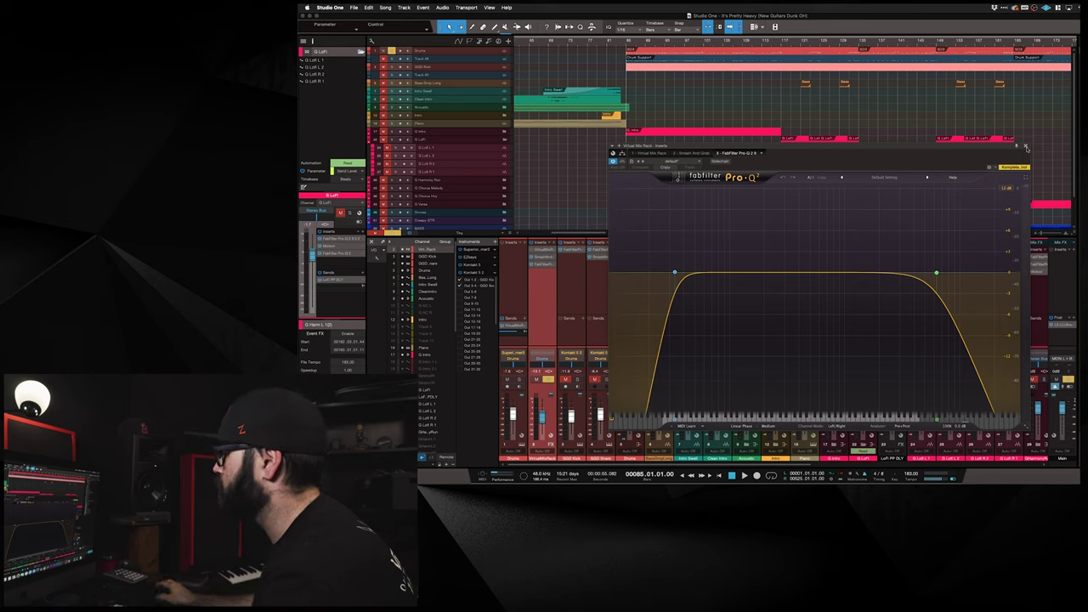
# Step: Reopen Pro-Q 2, switch it on and off during playback to compare, then close it
pyautogui.click(1025, 146)
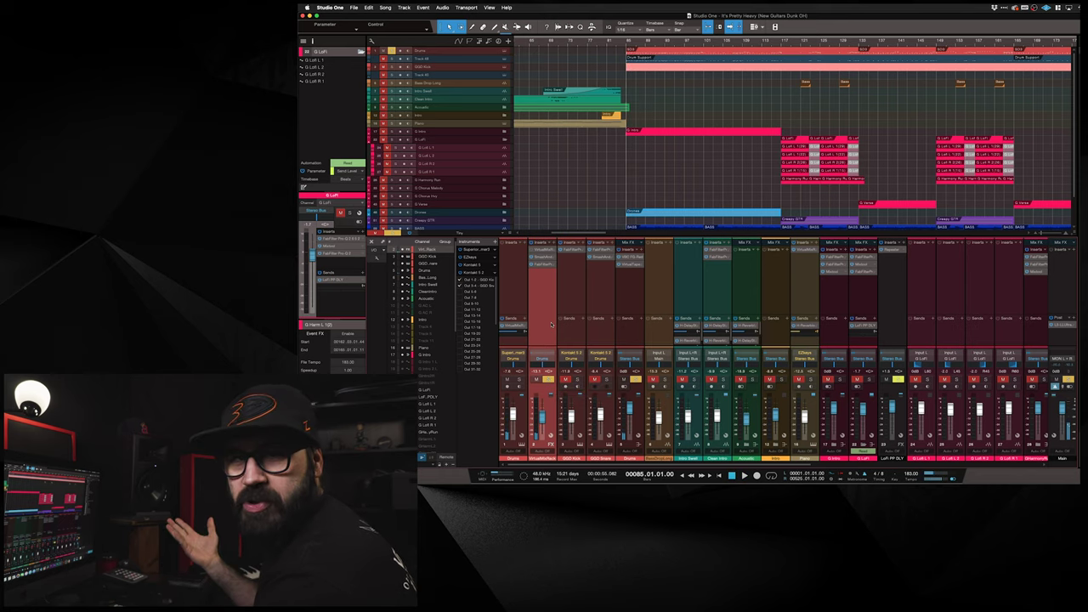
pyautogui.doubleClick(544, 264)
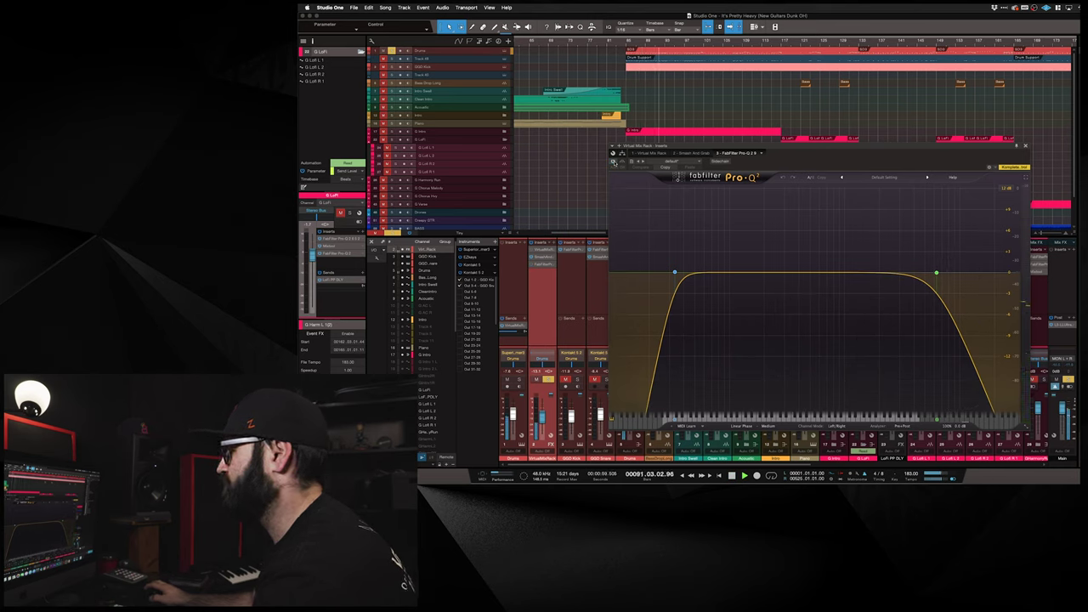
pyautogui.click(614, 162)
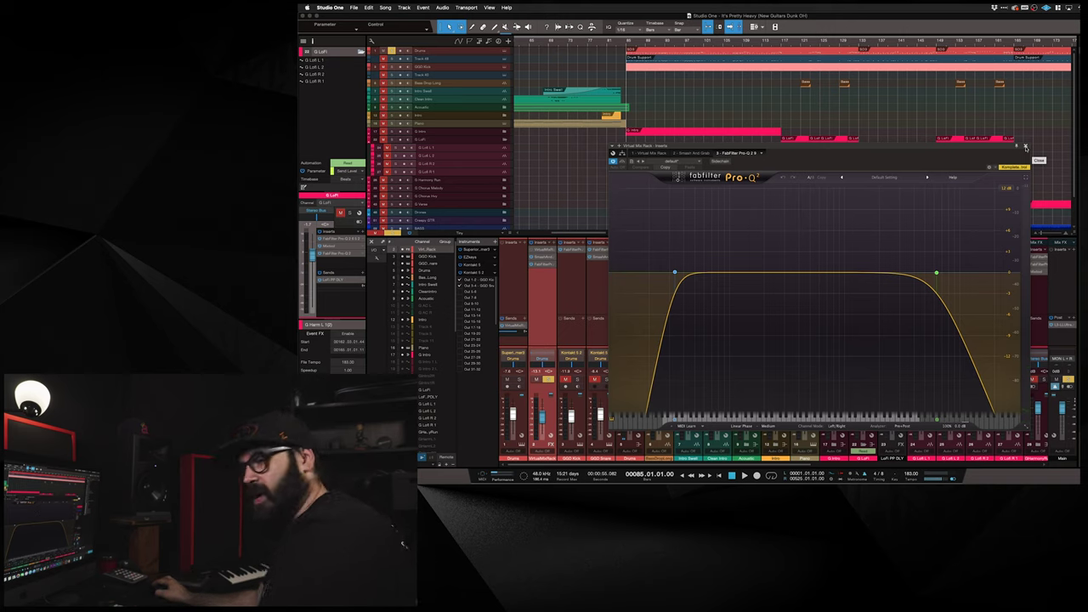
pyautogui.click(1025, 146)
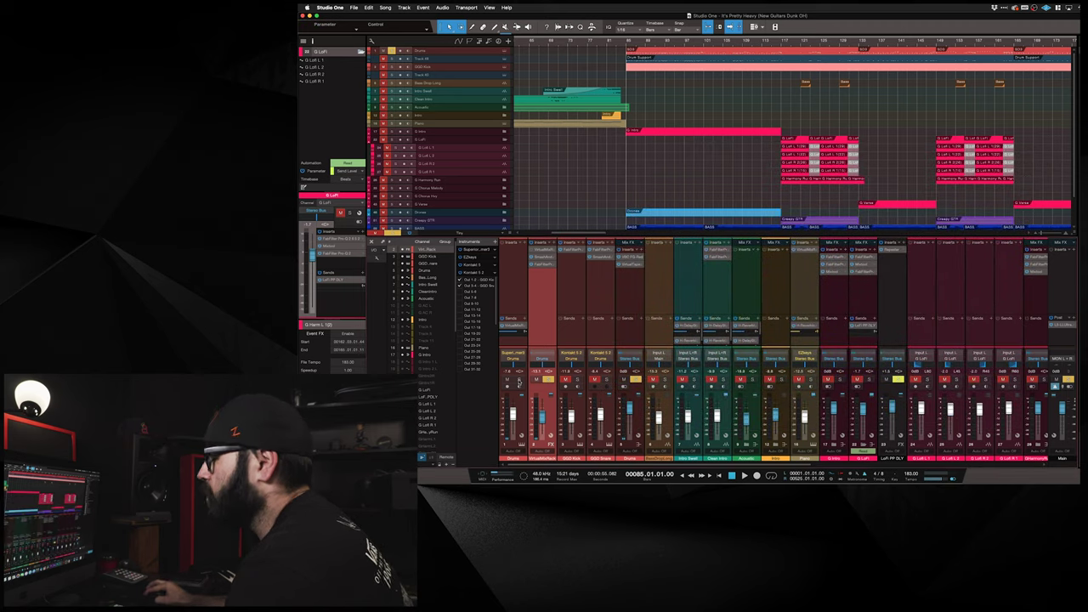
# Step: Solo drum channels 1 and 2 and play them from bar 85, then unsolo
pyautogui.click(519, 379)
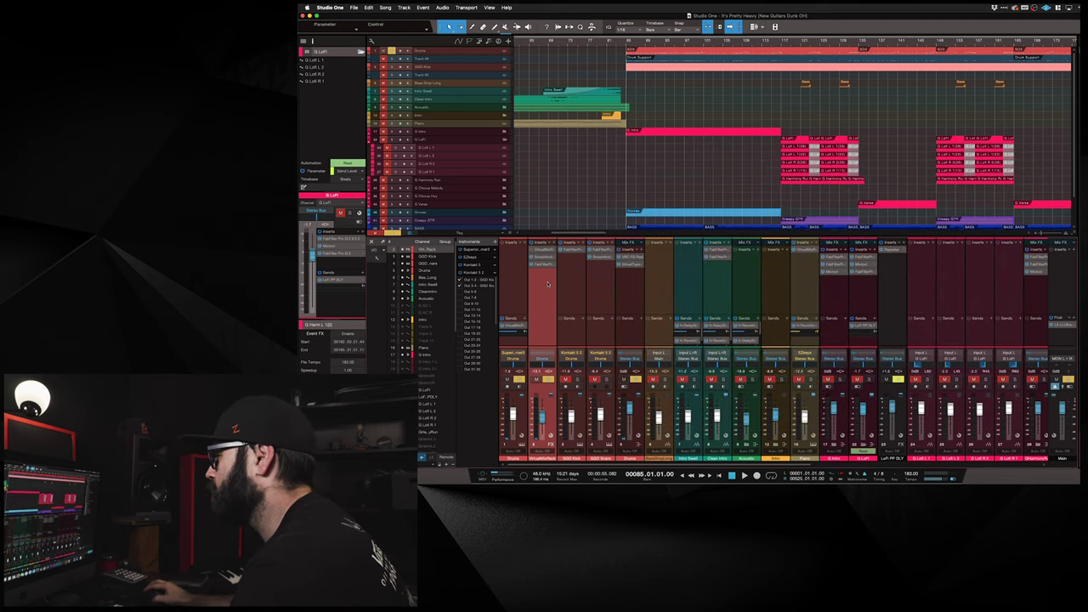
pyautogui.press('space')
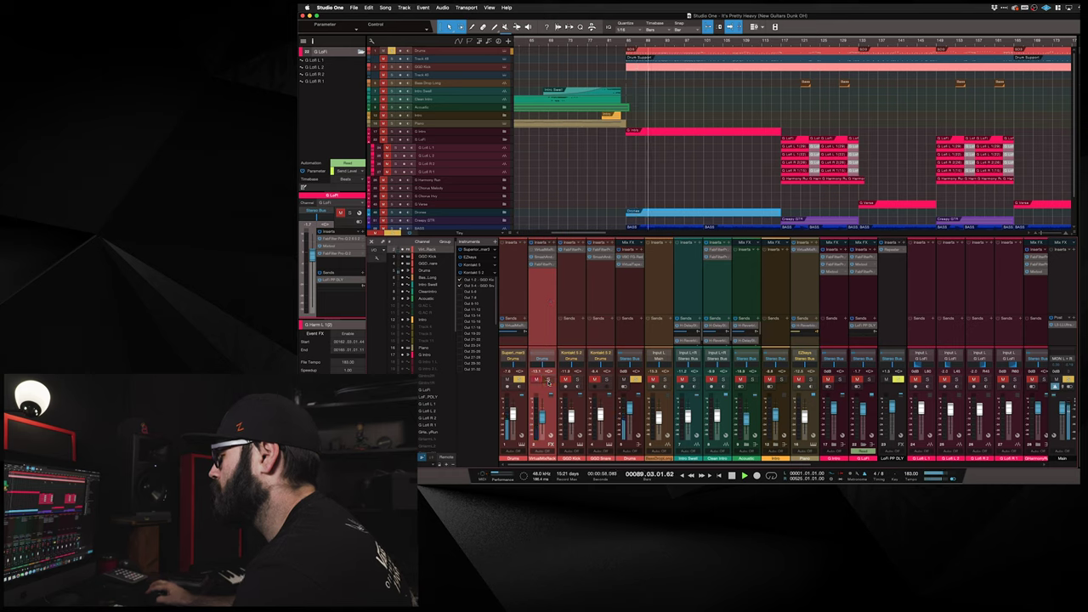
pyautogui.click(549, 380)
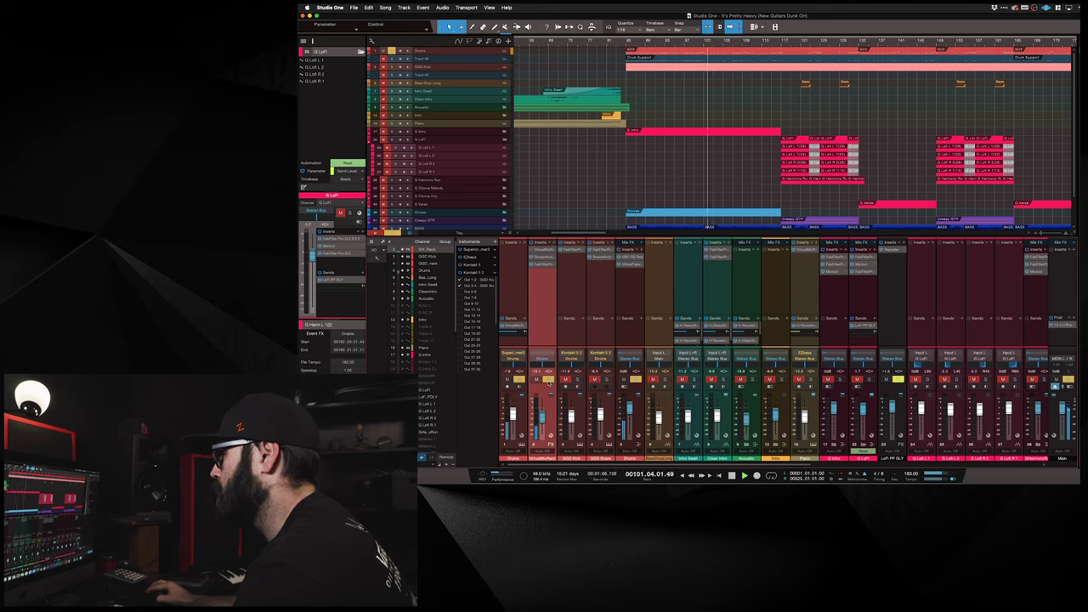
pyautogui.press('space')
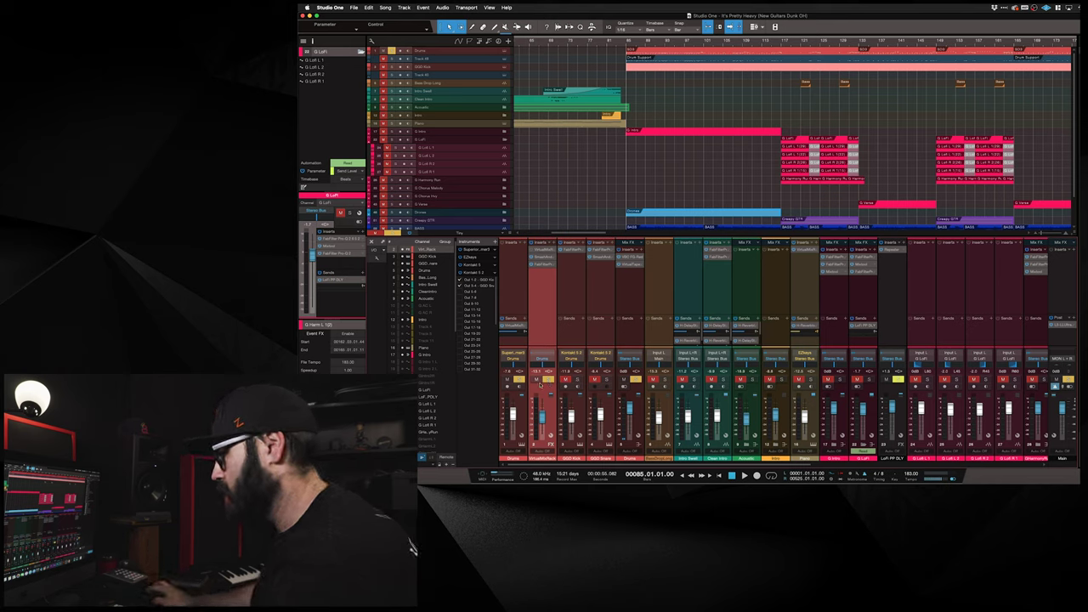
pyautogui.click(636, 379)
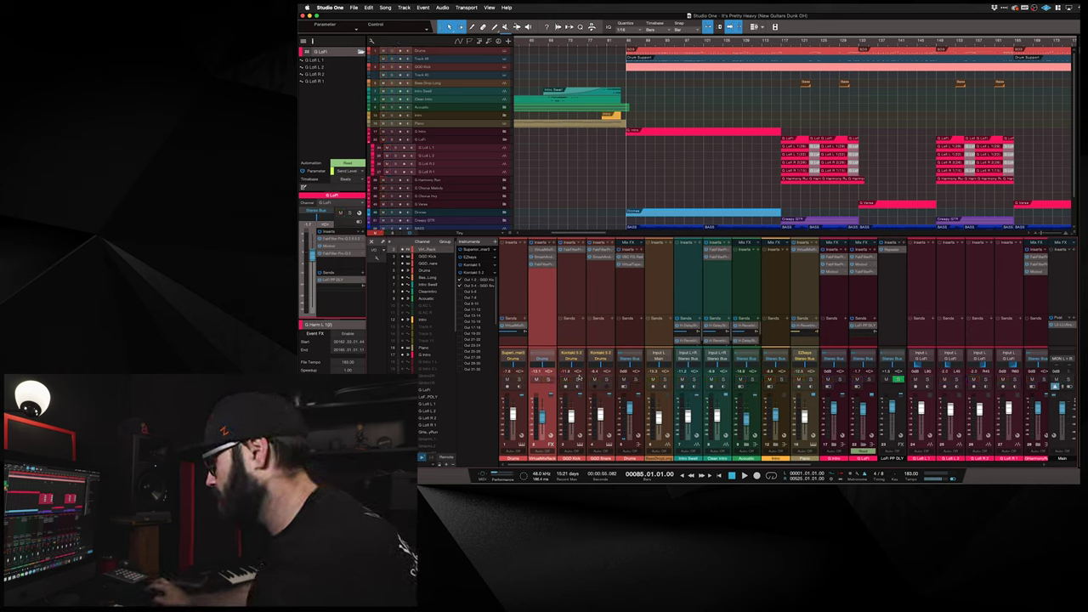
pyautogui.click(578, 379)
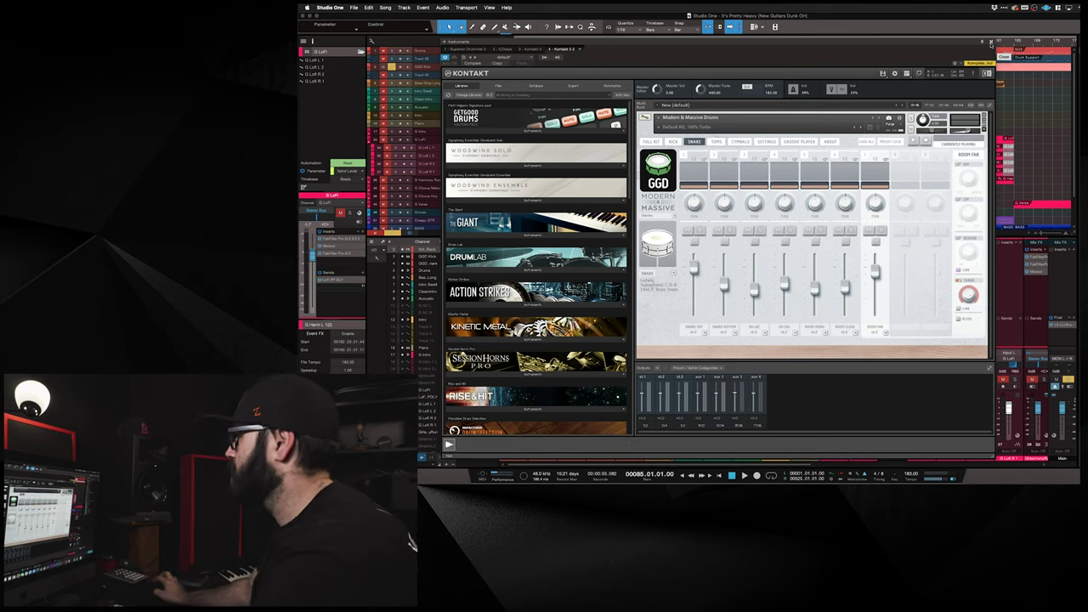
pyautogui.click(990, 41)
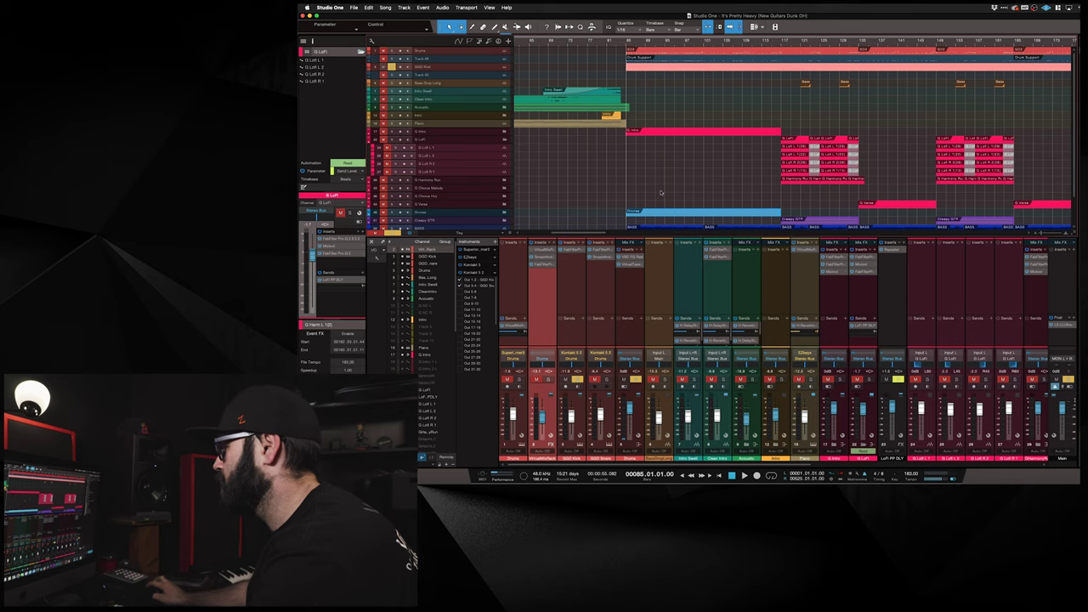
# Step: Play the section from bar 85 three times, then select the GGD Kick channel
pyautogui.press('space')
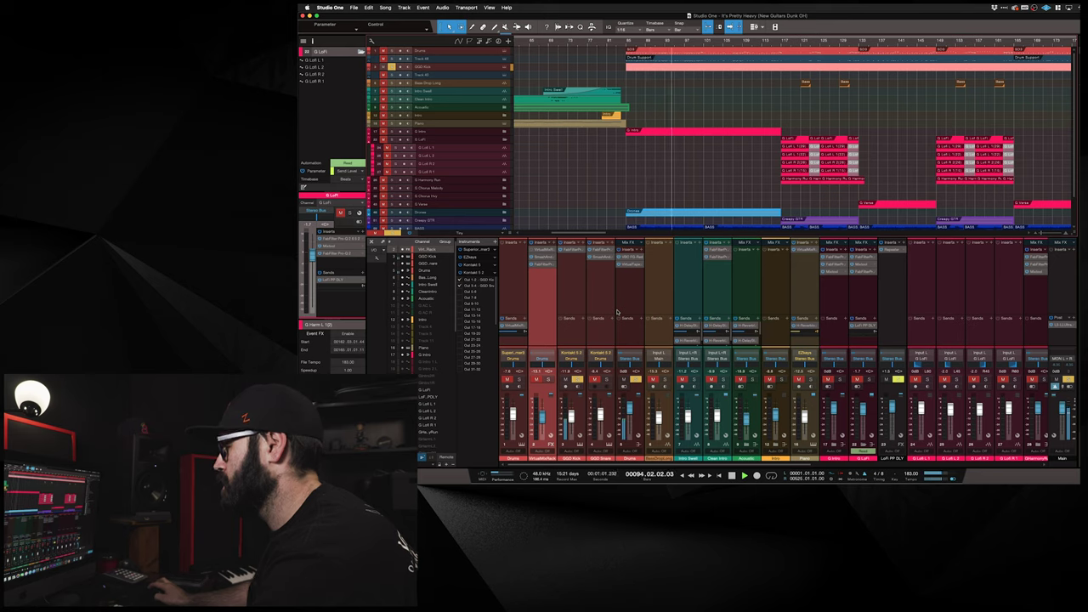
pyautogui.press('space')
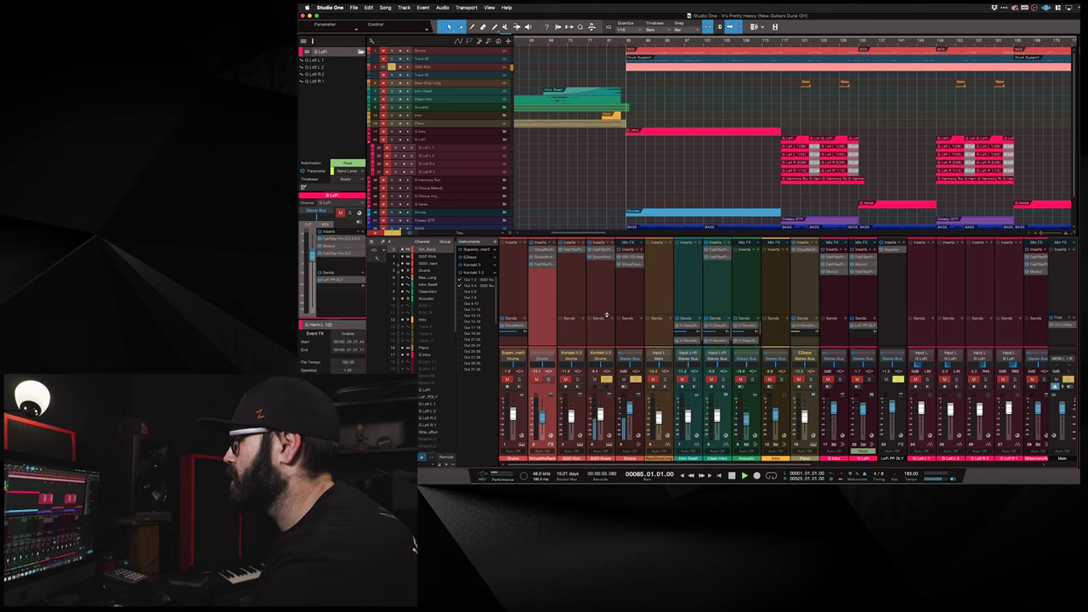
pyautogui.press('space')
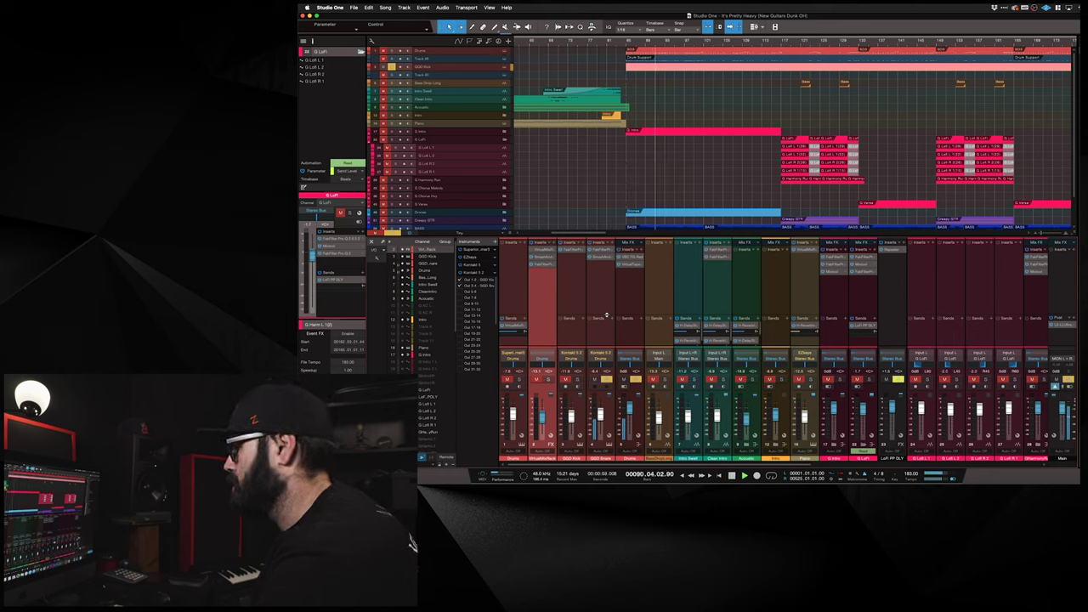
pyautogui.press('space')
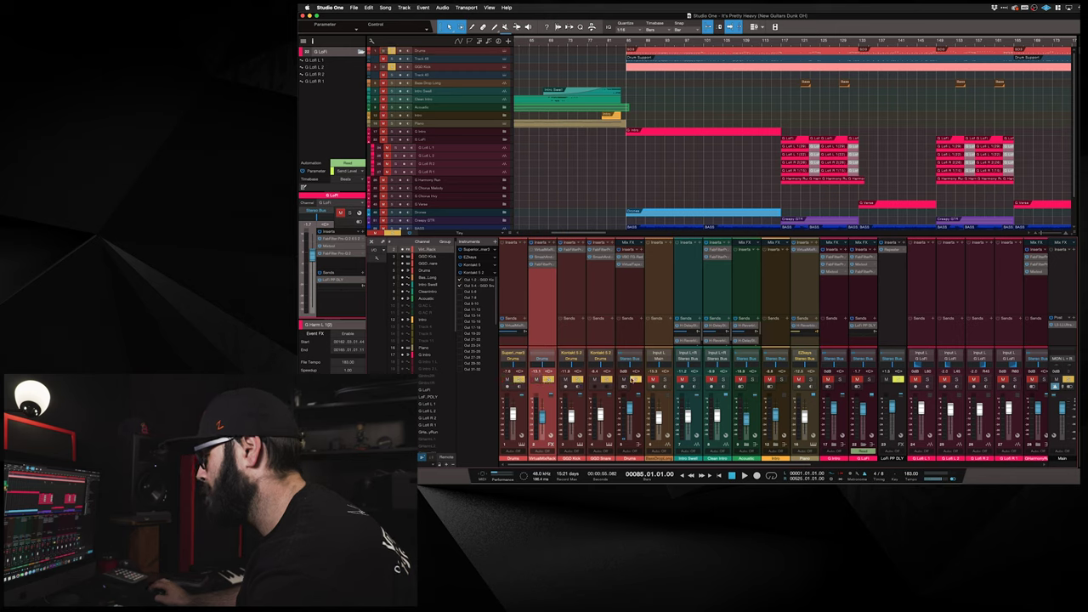
pyautogui.press('space')
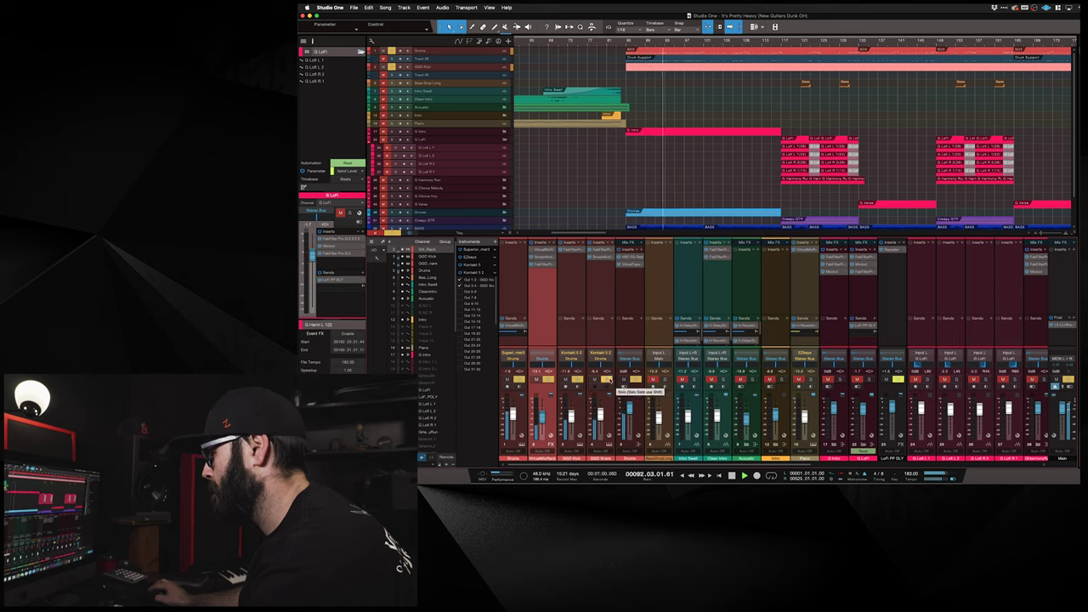
pyautogui.press('space')
pyautogui.click(571, 297)
# Step: Solo the GGD Kick and GGD Snare layer channels to audition them, then select the first Drums channel
pyautogui.keyDown('shift'); pyautogui.click(602, 298); pyautogui.keyUp('shift')
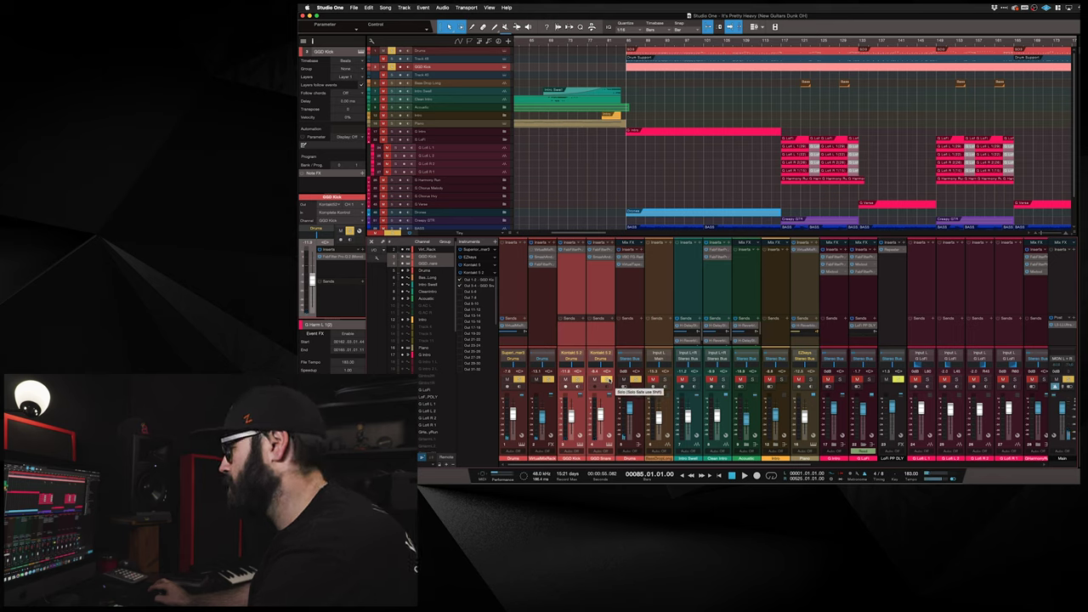
pyautogui.click(606, 381)
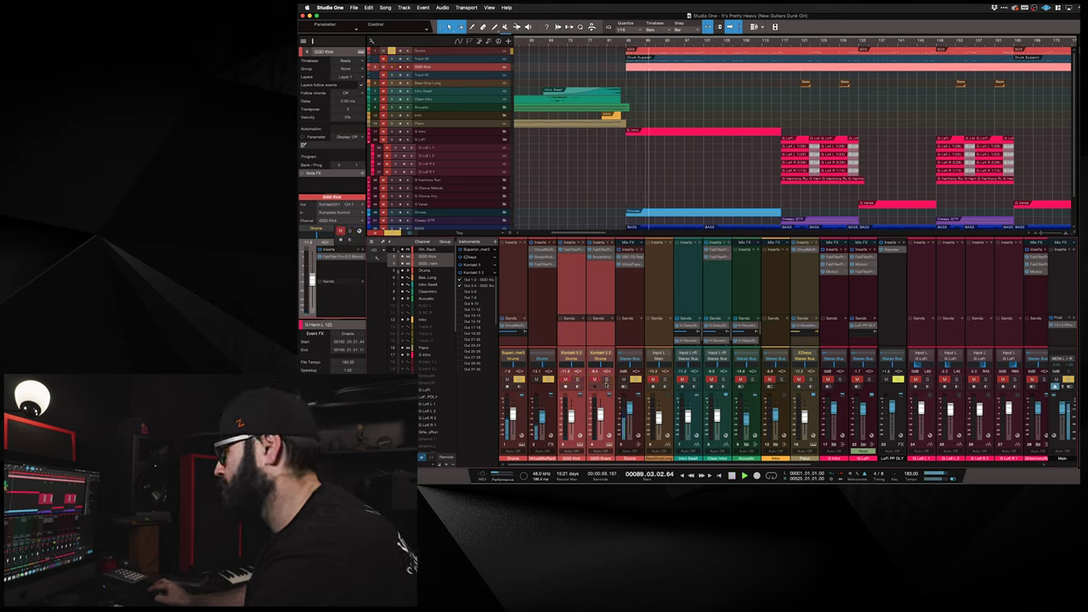
pyautogui.click(606, 382)
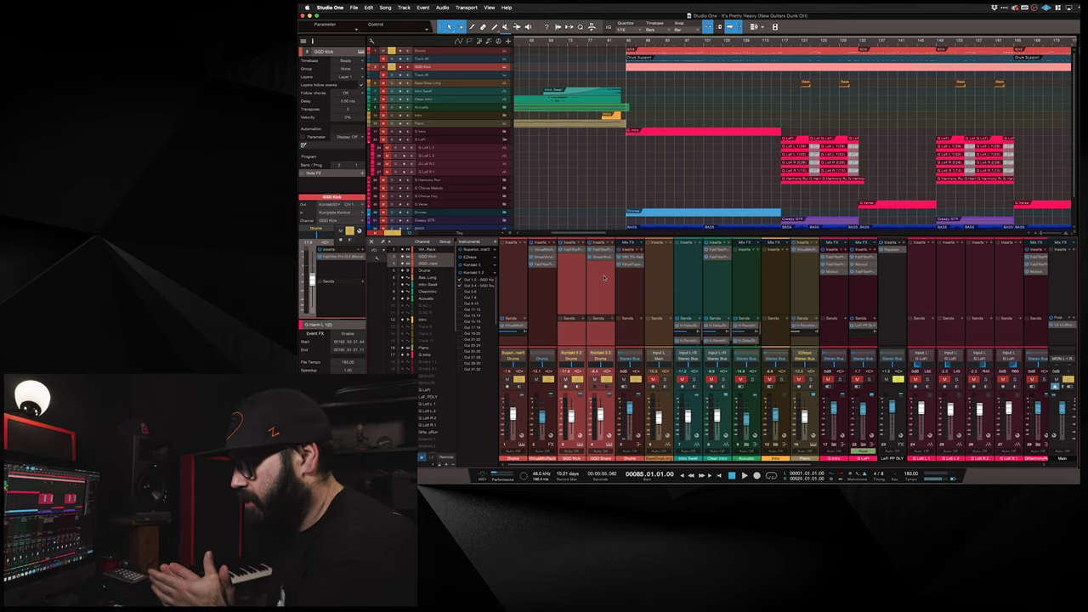
pyautogui.click(508, 296)
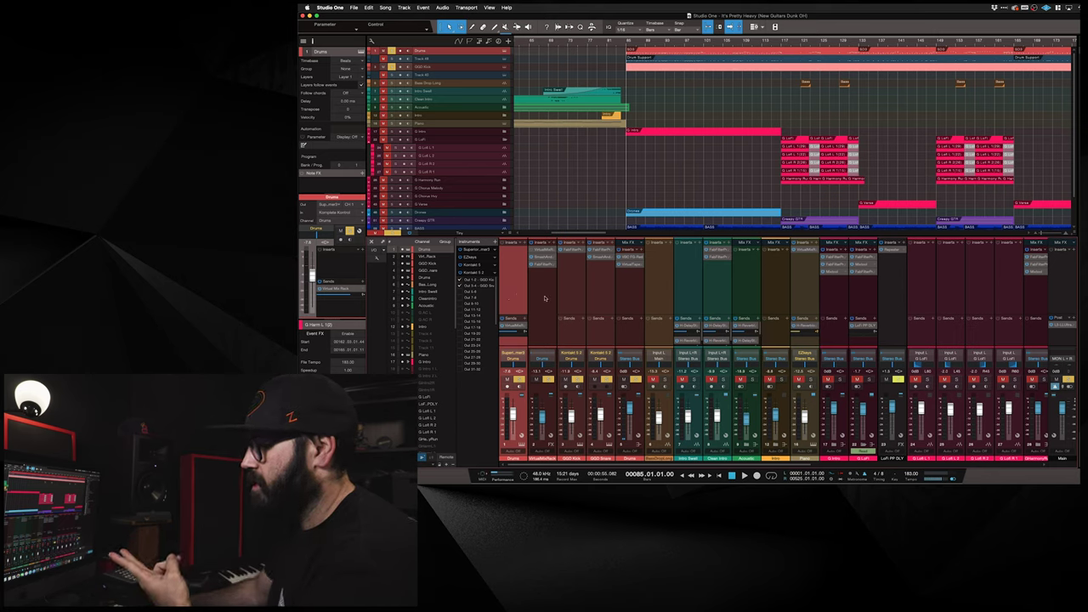
# Step: Step across the drum channels to the Drums bus and open its VBC FG-Red insert
pyautogui.click(545, 298)
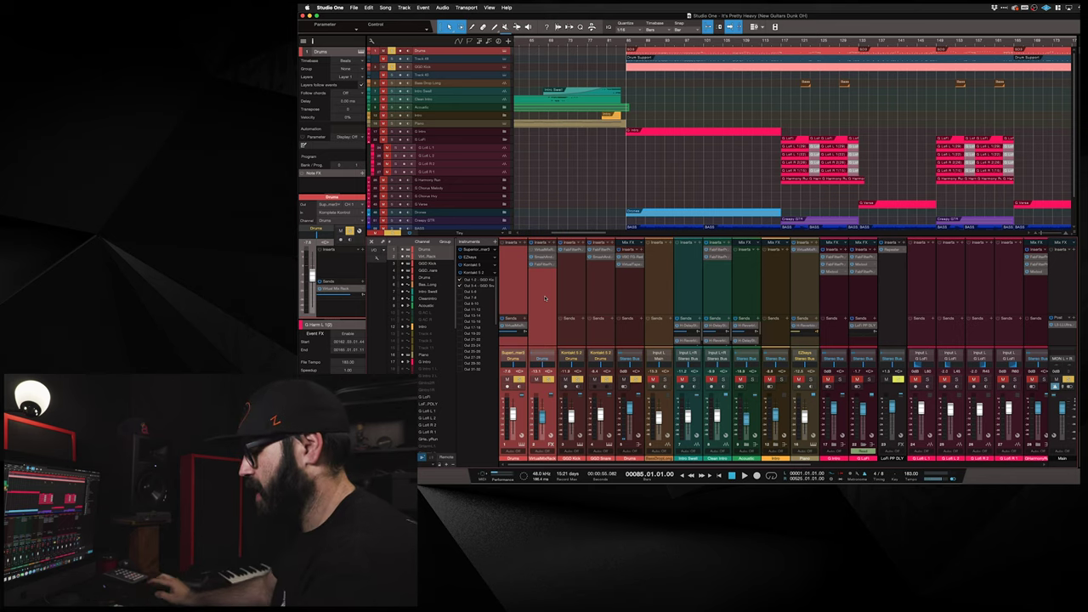
pyautogui.click(576, 299)
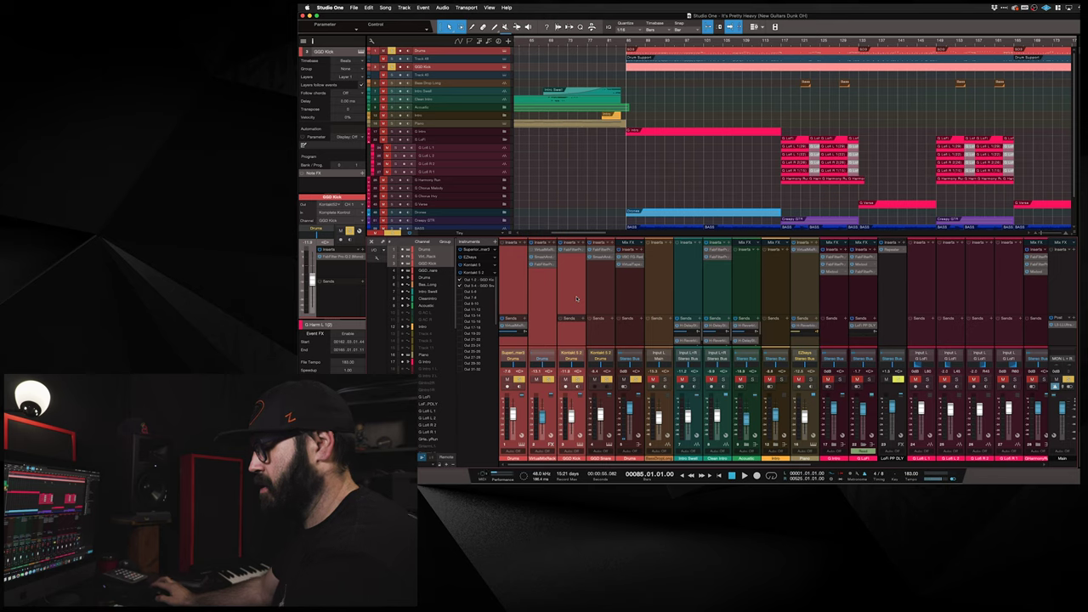
pyautogui.keyDown('shift'); pyautogui.click(597, 295); pyautogui.keyUp('shift')
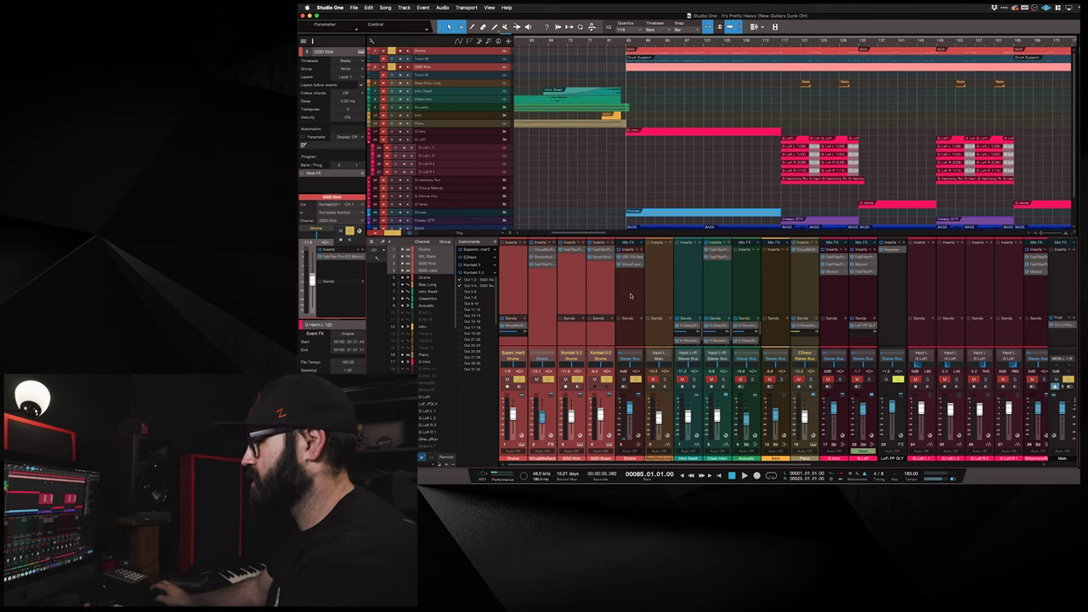
pyautogui.click(630, 296)
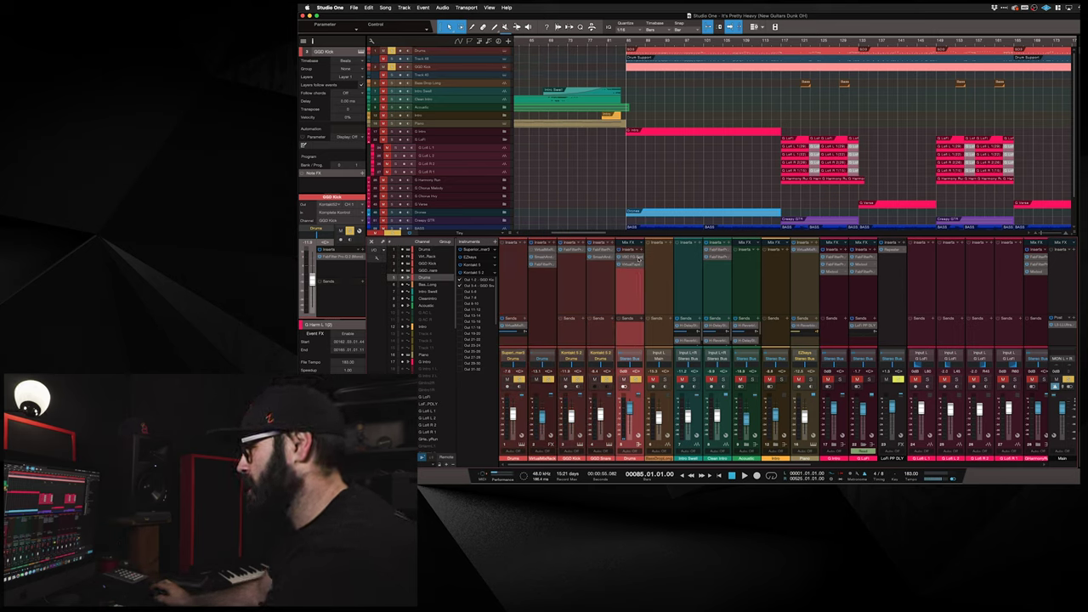
pyautogui.click(632, 258)
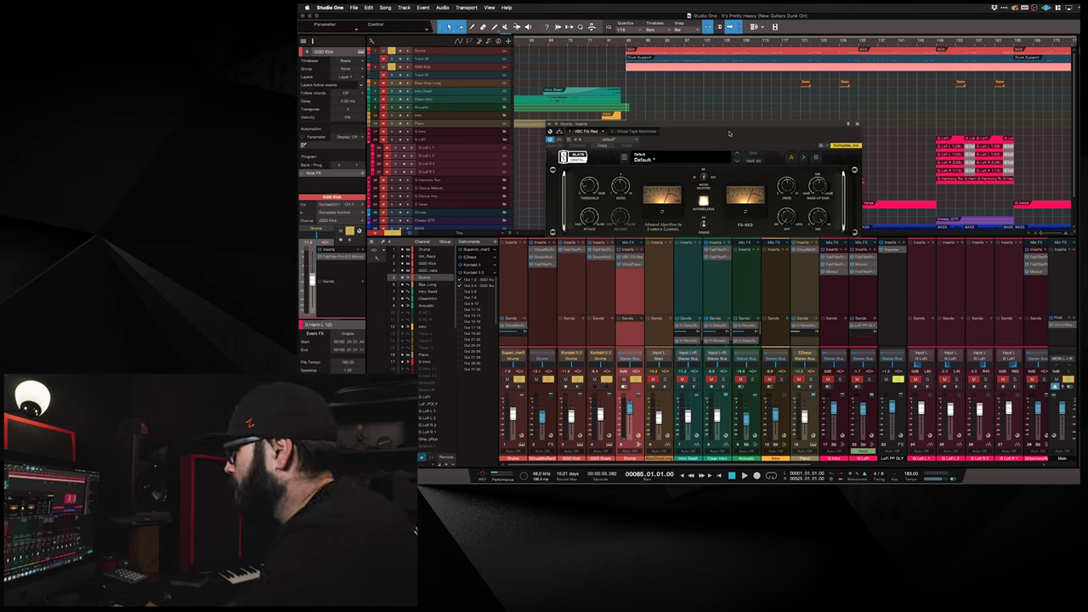
# Step: Play the drums twice through the FG-Red compressor, then switch to the Virtual Tape Machines plugin
pyautogui.press('space')
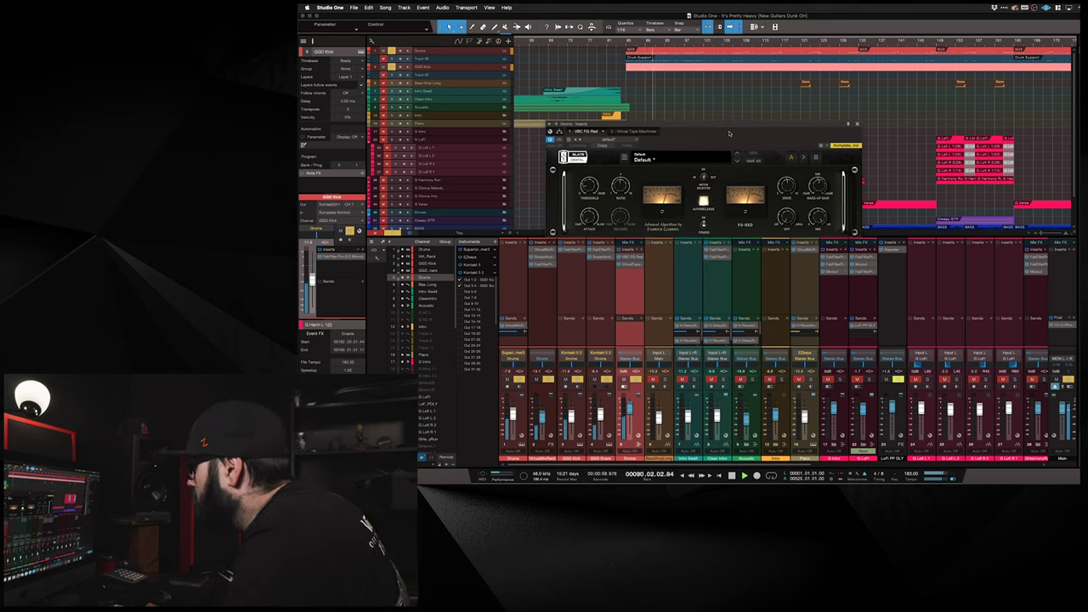
pyautogui.press('space')
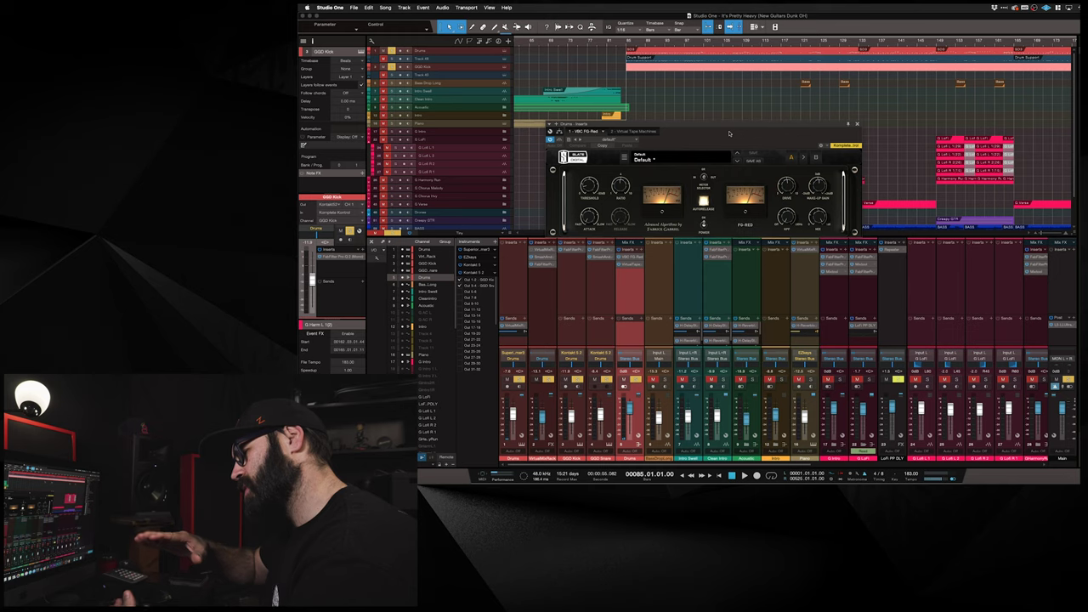
pyautogui.press('space')
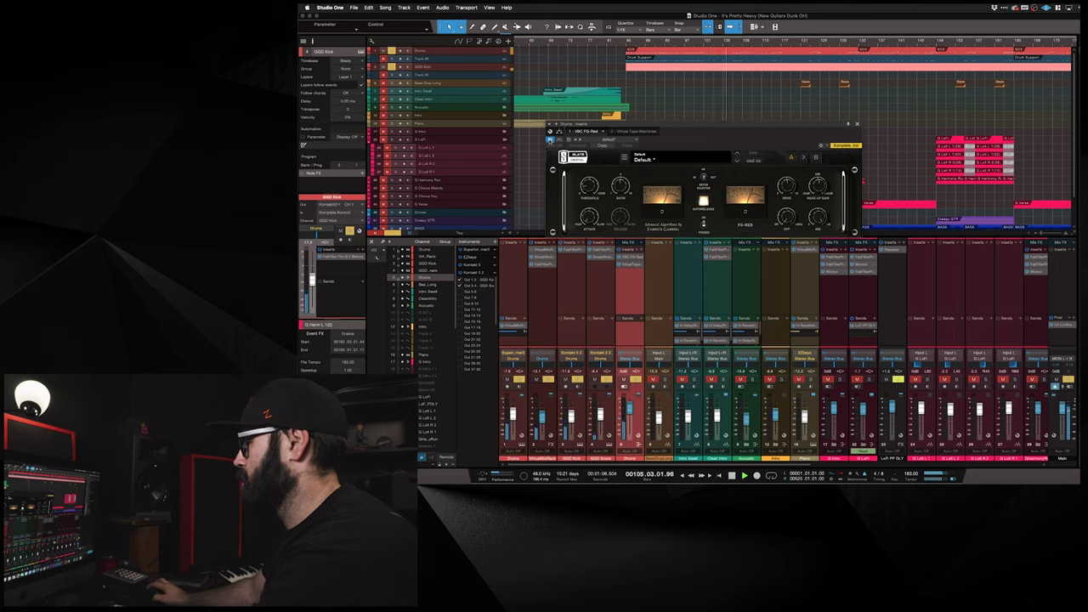
pyautogui.press('space')
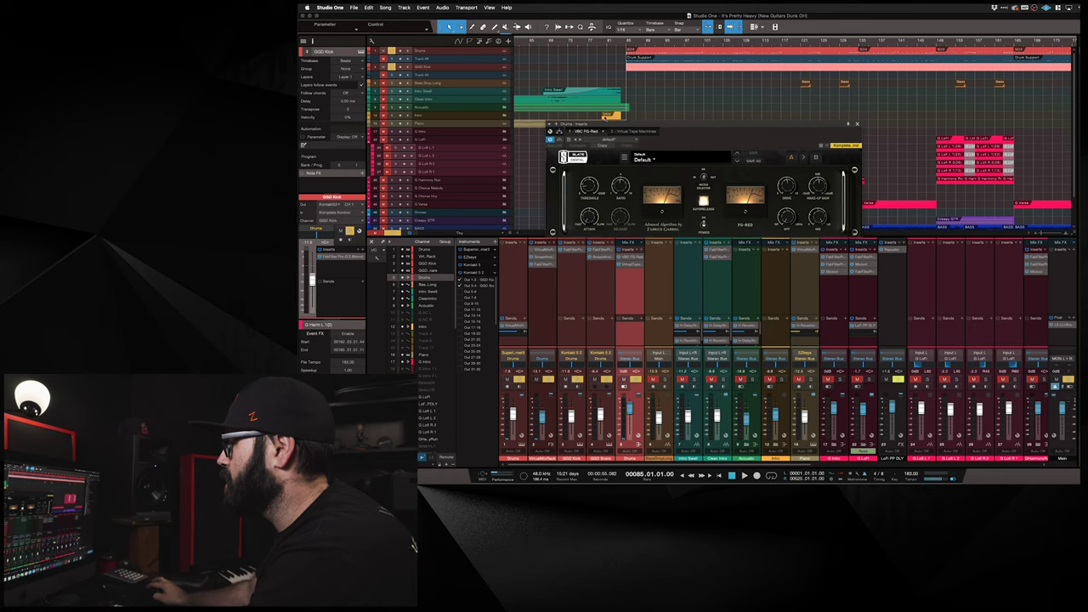
pyautogui.click(650, 132)
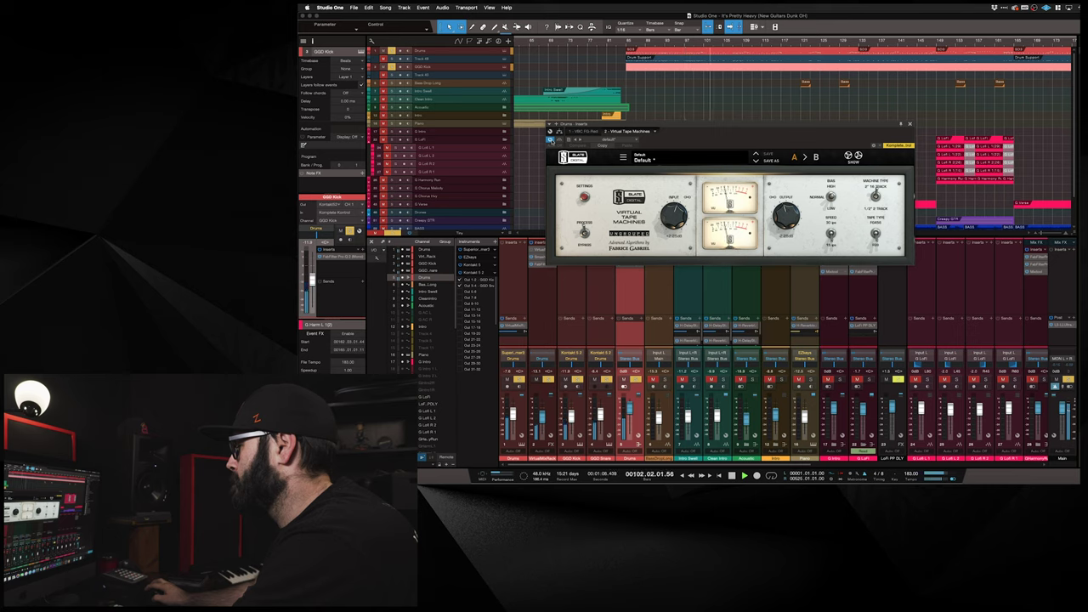
# Step: Stop playback and close the Virtual Tape Machines plugin window
pyautogui.press('space')
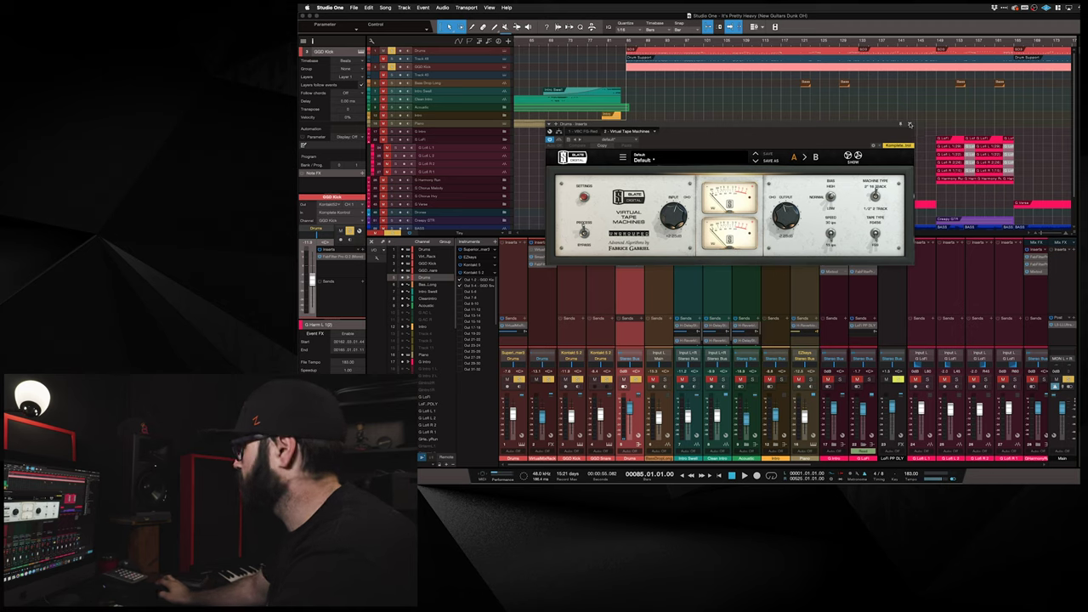
pyautogui.click(910, 124)
pyautogui.moveTo(664, 466)
pyautogui.mouseDown()
pyautogui.moveTo(902, 460)
pyautogui.moveTo(657, 455)
pyautogui.mouseUp()
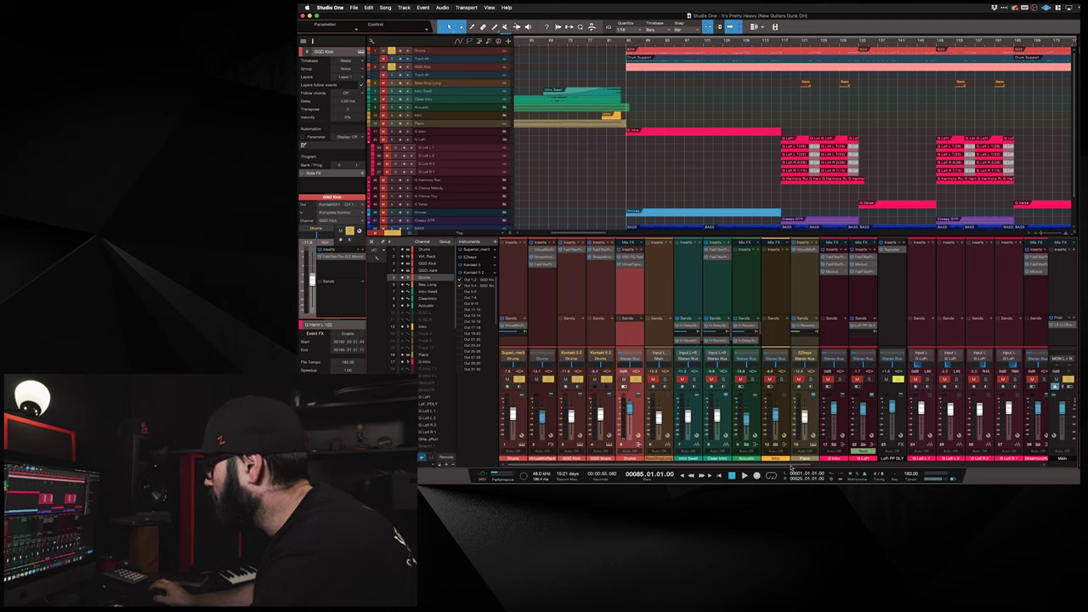
pyautogui.hscroll(3, 867, 465)
# Step: Scroll to the Stereo Bus and open its Virtual Mix Rack with FG-N, EQ and Trimmer modules
pyautogui.hscroll(10, 867, 465)
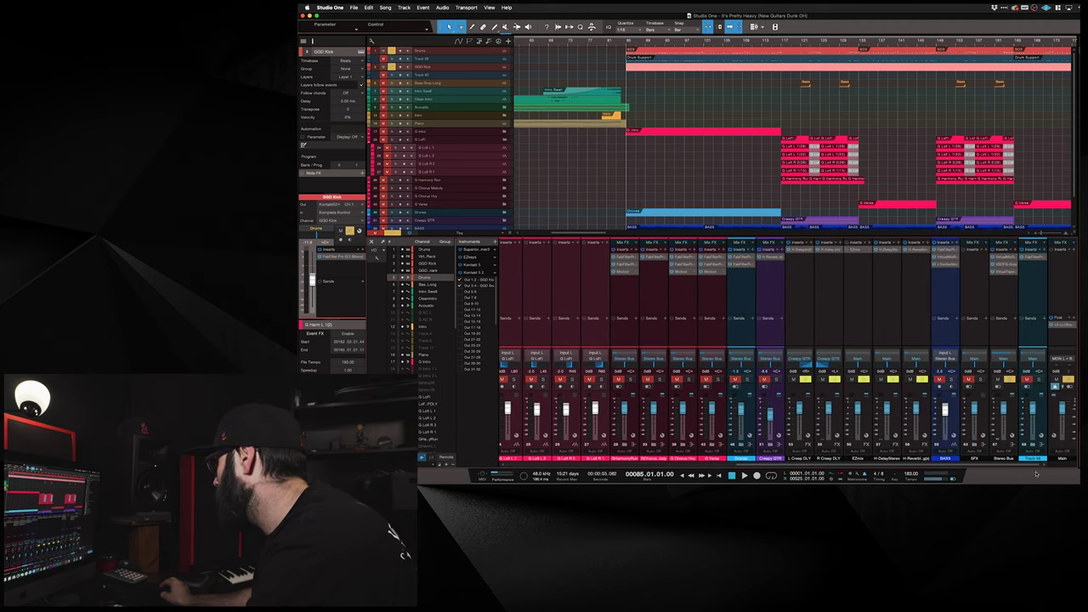
pyautogui.click(1004, 315)
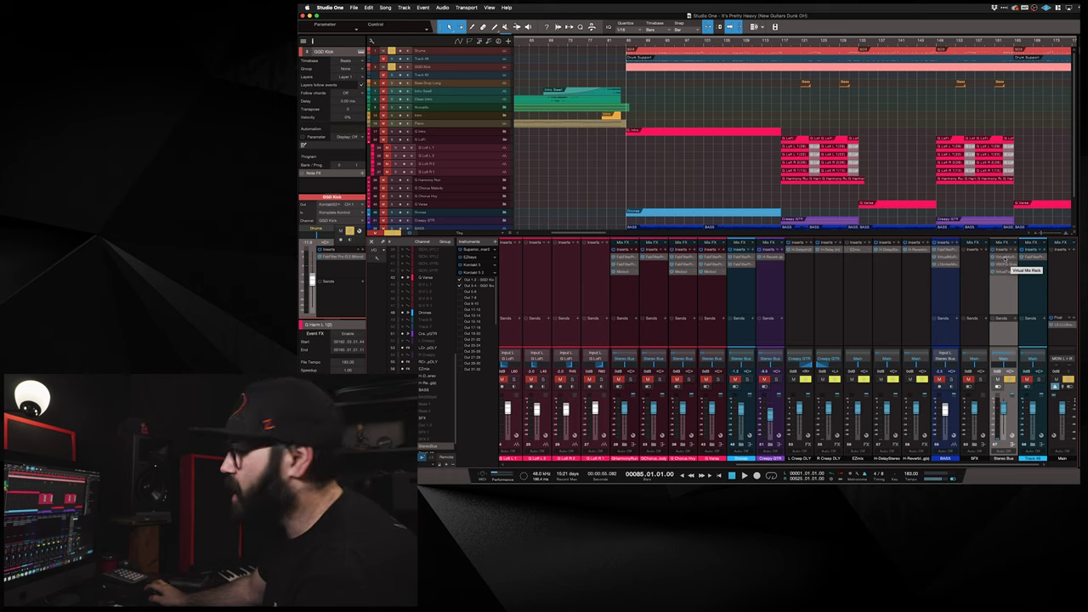
pyautogui.click(1004, 266)
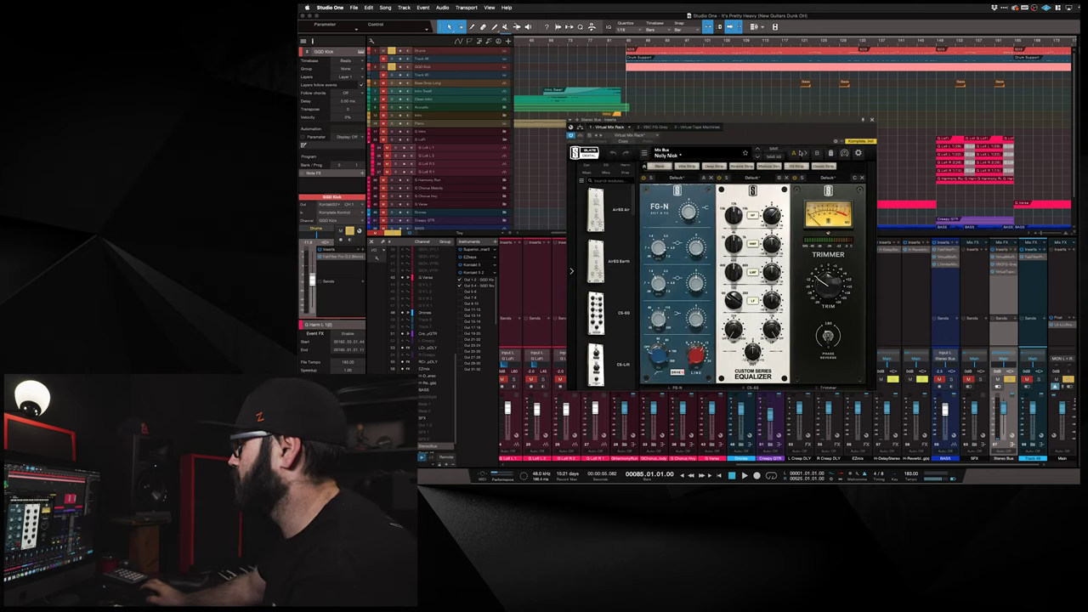
# Step: Reposition the Virtual Mix Rack window, then switch to the Stereo Bus VBC FG-Grey compressor
pyautogui.moveTo(778, 131); pyautogui.dragTo(765, 136)
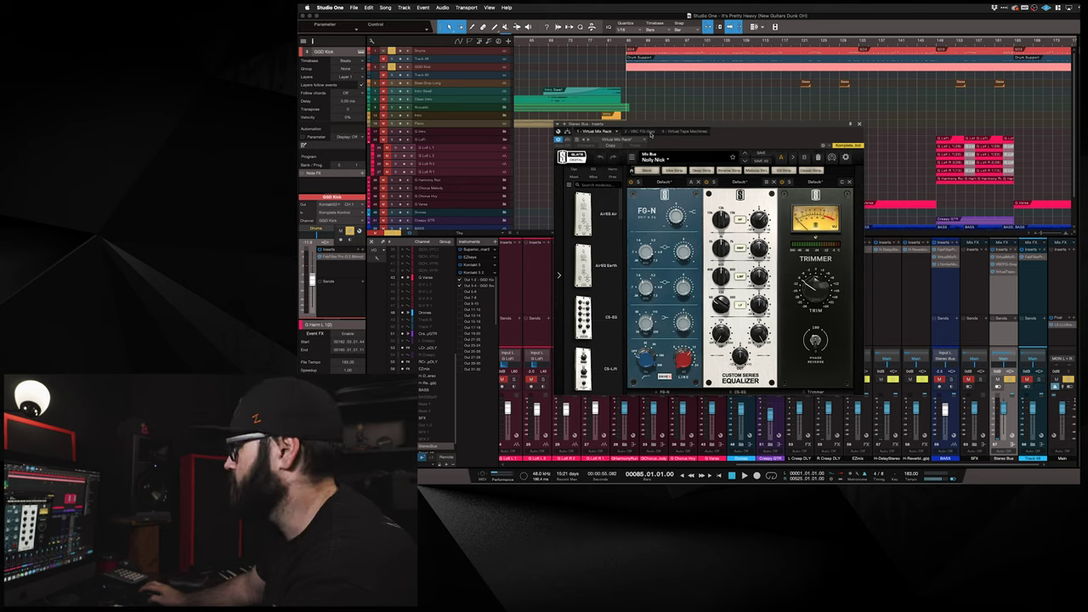
pyautogui.click(651, 134)
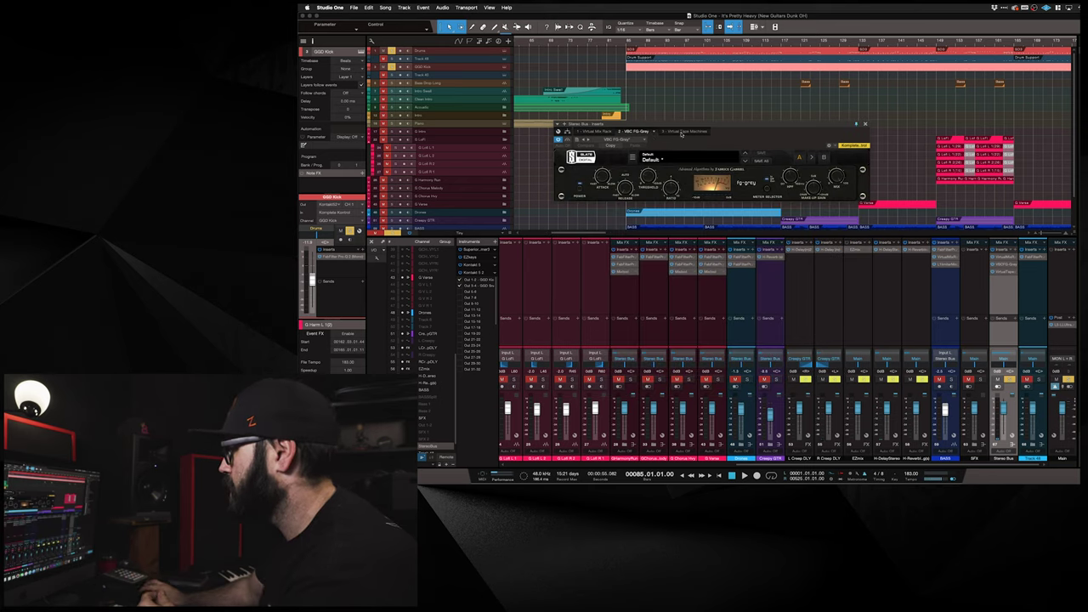
# Step: Check the Stereo Bus tape machine and Main's L3-LL Ultramaximizer, then reopen the FG-Grey compressor
pyautogui.click(681, 133)
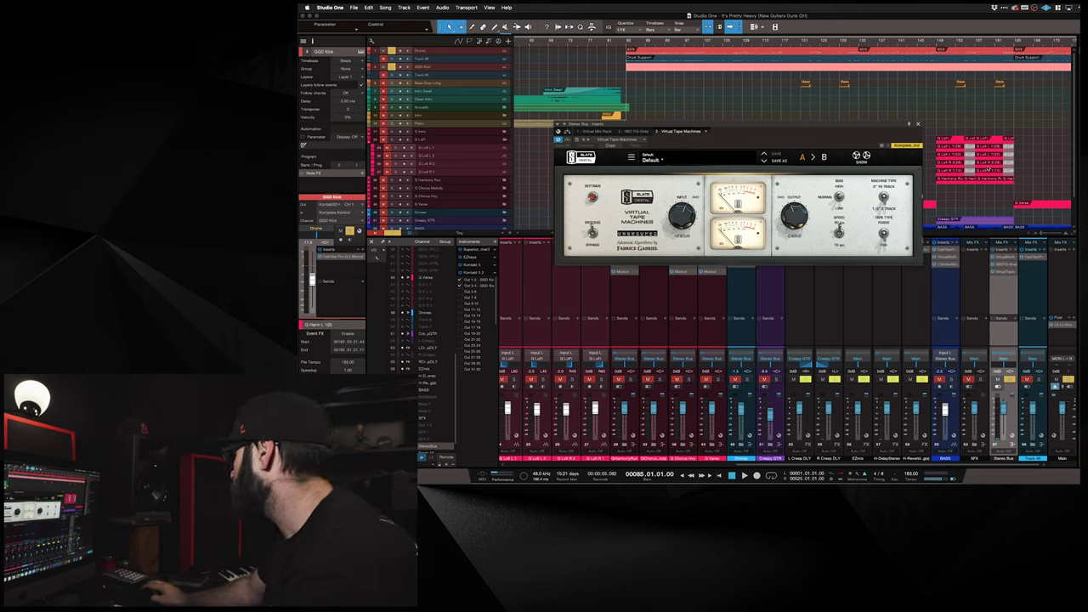
pyautogui.press('super+w')
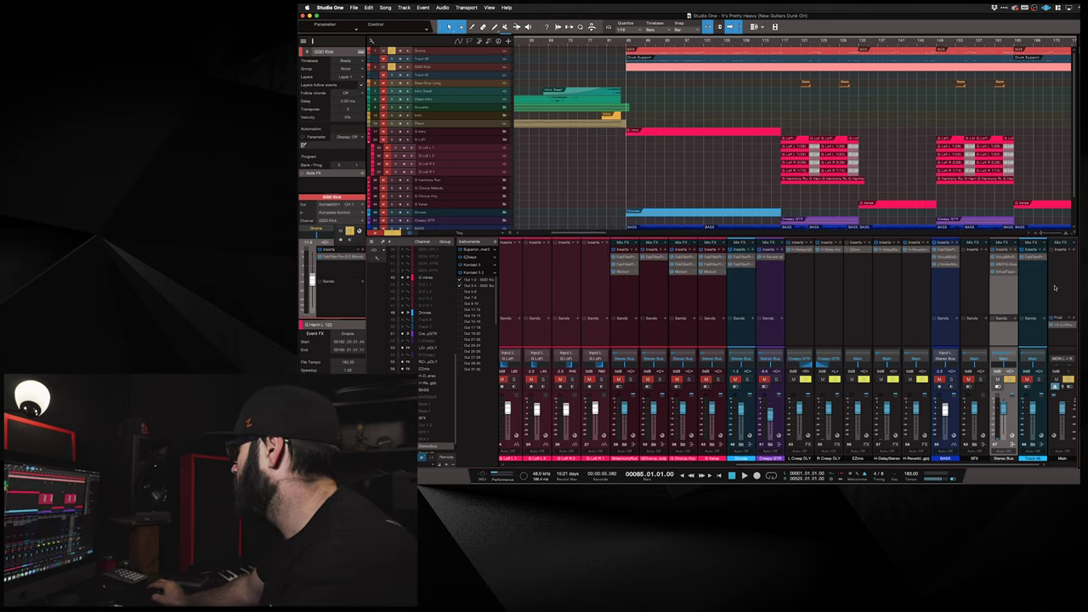
pyautogui.click(1057, 288)
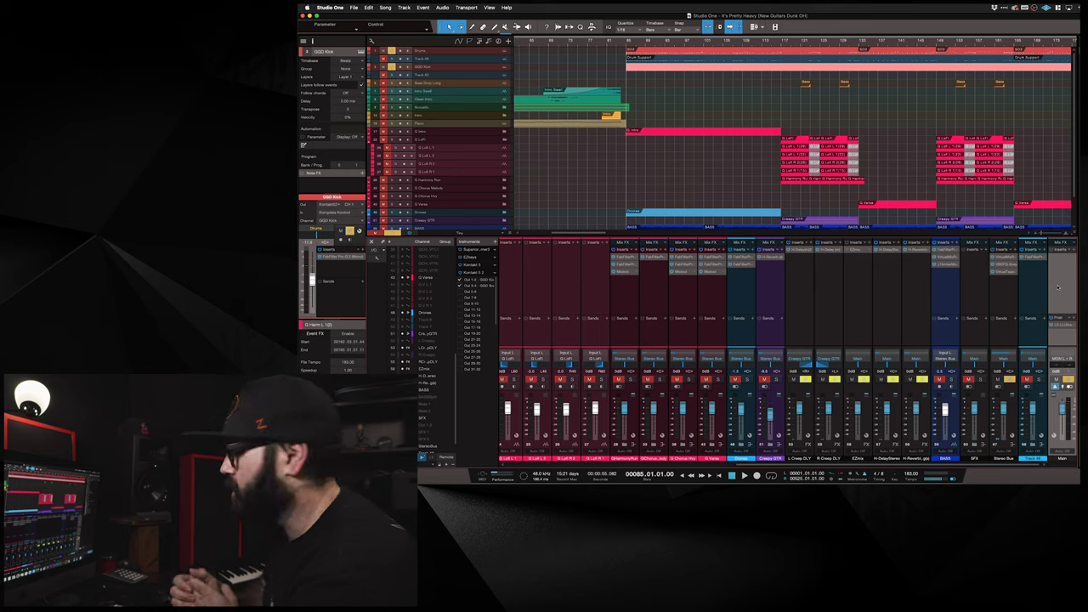
pyautogui.click(1060, 323)
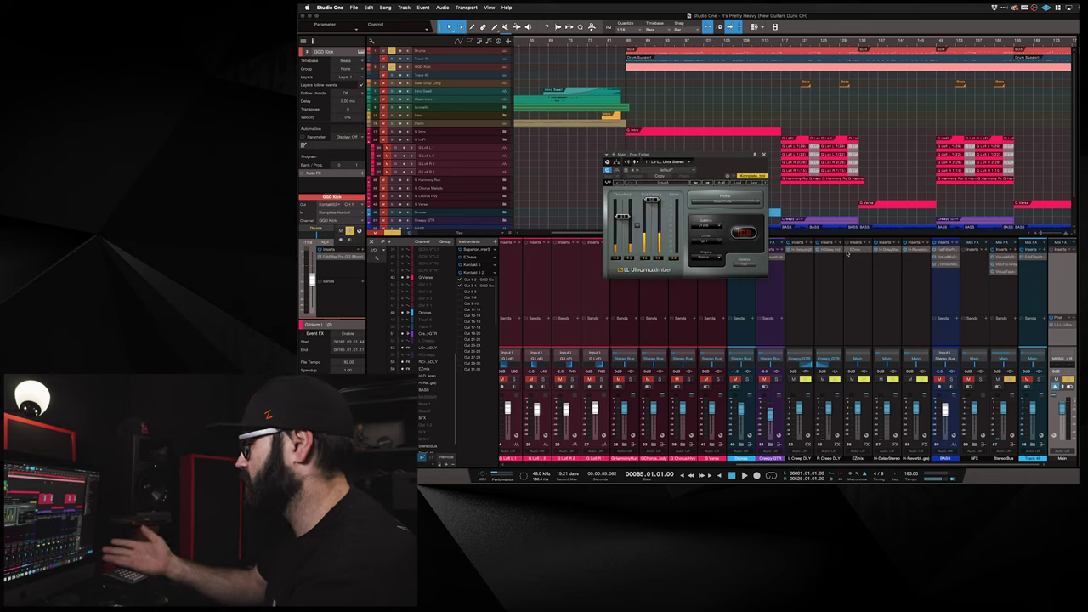
pyautogui.click(763, 156)
pyautogui.click(1005, 279)
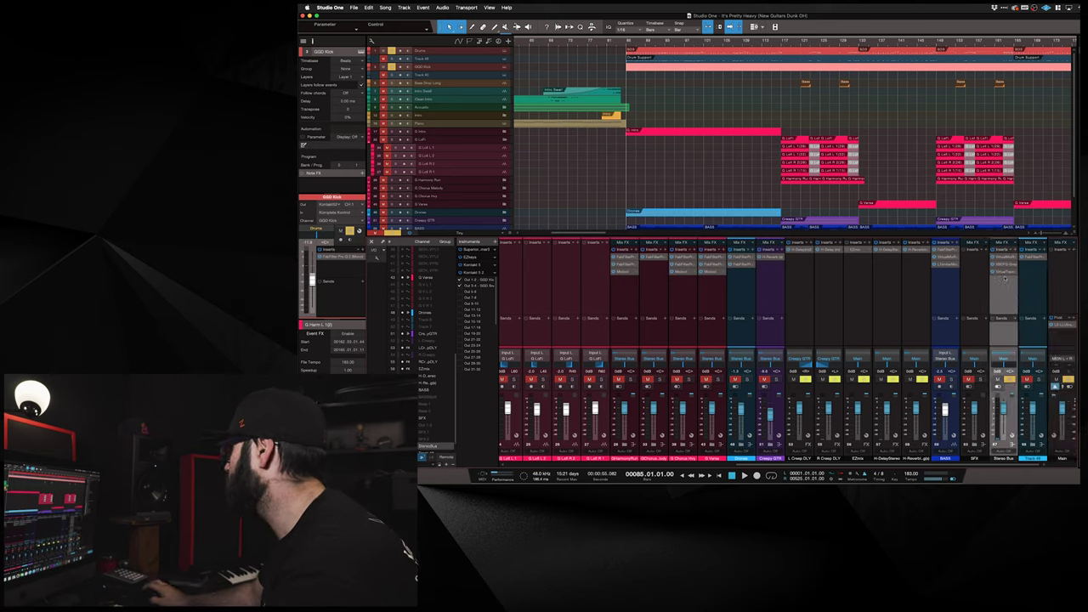
pyautogui.click(1005, 267)
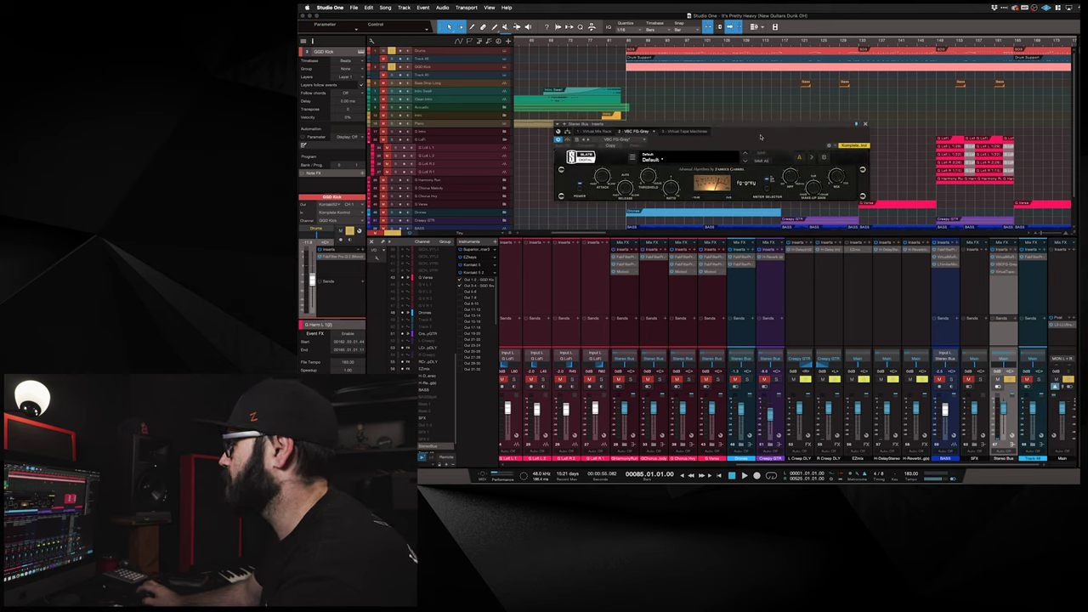
# Step: Play the mix from bar 85 through the FG-Grey compressor and scroll back to the first drum channels
pyautogui.moveTo(761, 137); pyautogui.dragTo(761, 149)
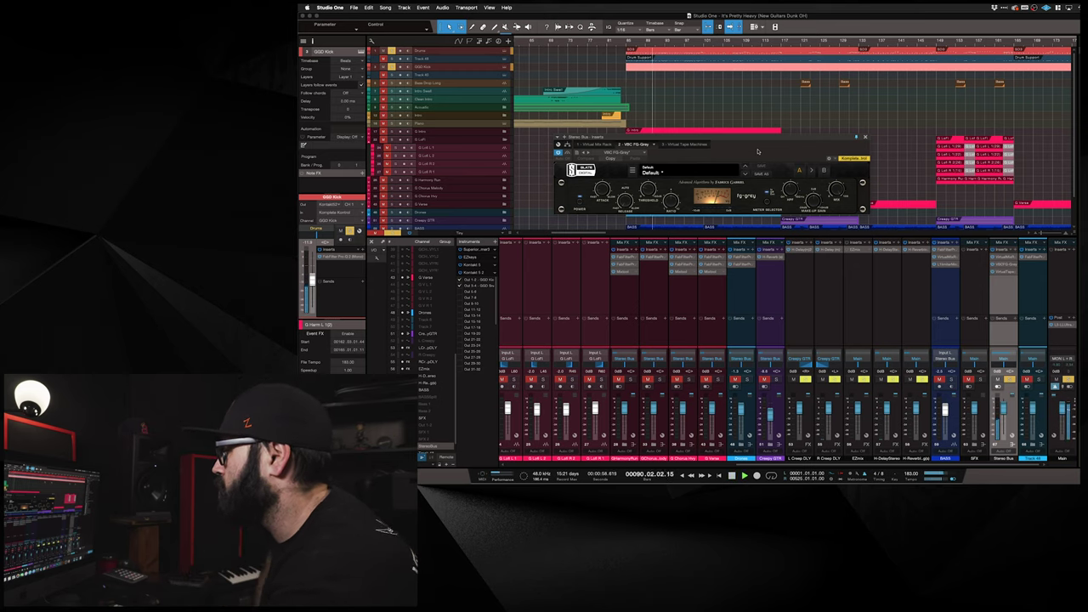
pyautogui.press('space')
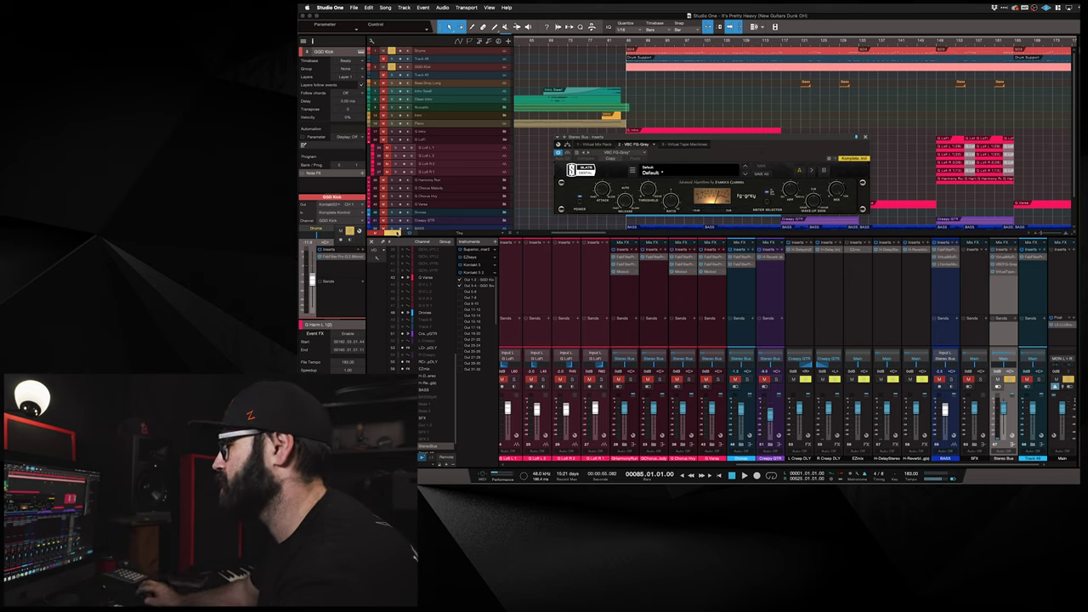
pyautogui.click(397, 232)
pyautogui.press('space')
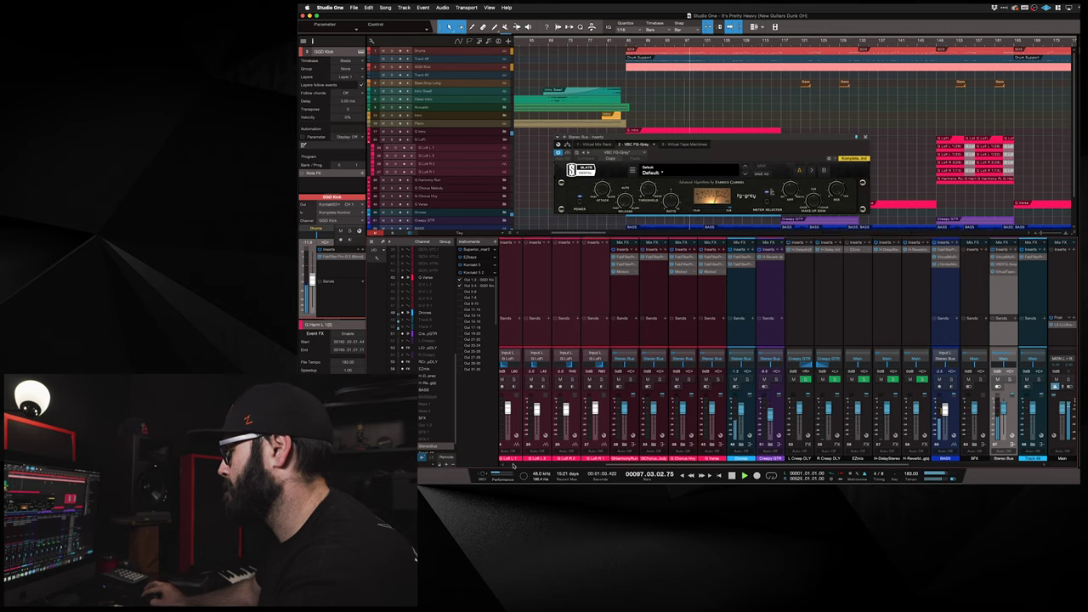
pyautogui.hscroll(-6, 514, 465)
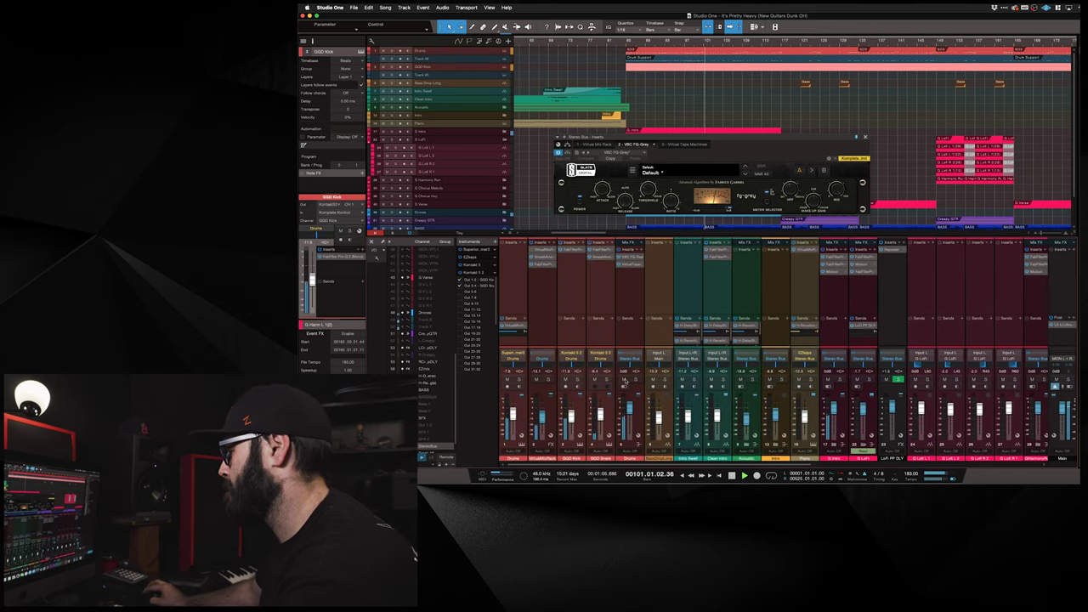
pyautogui.click(624, 380)
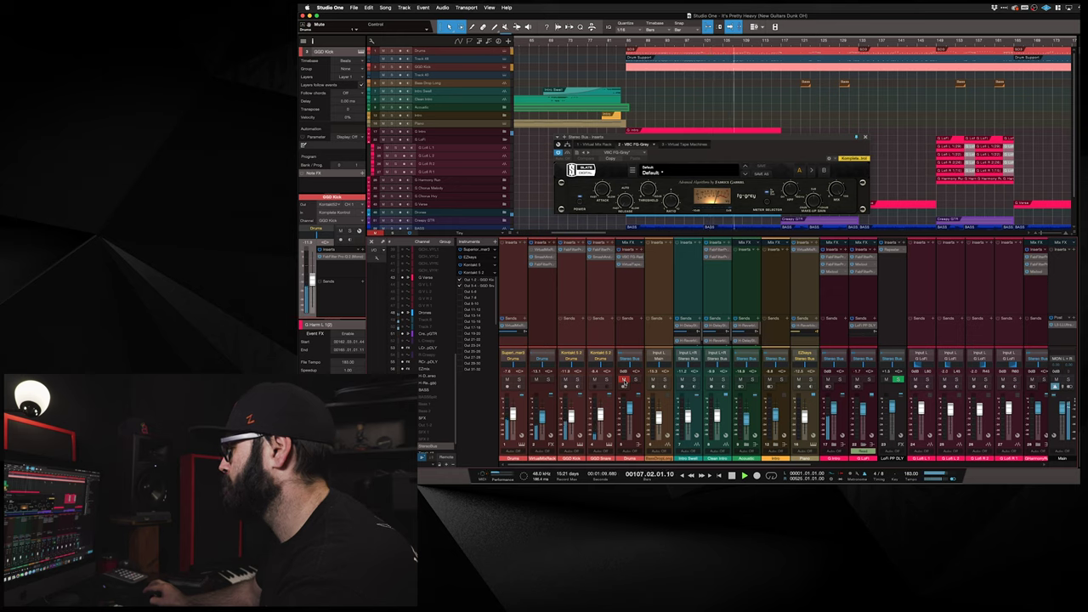
pyautogui.click(625, 380)
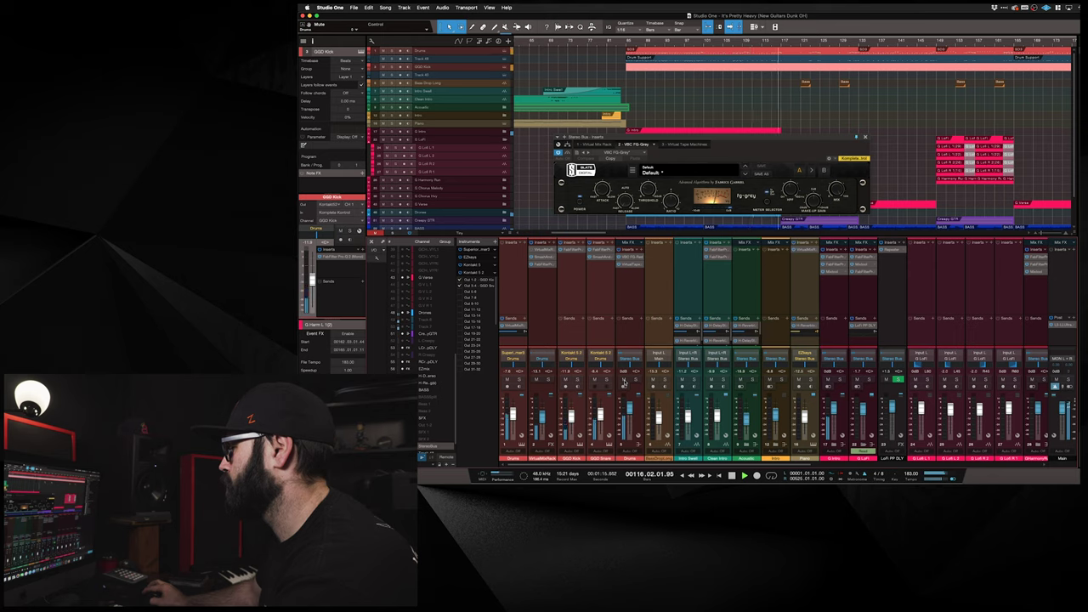
pyautogui.press('space')
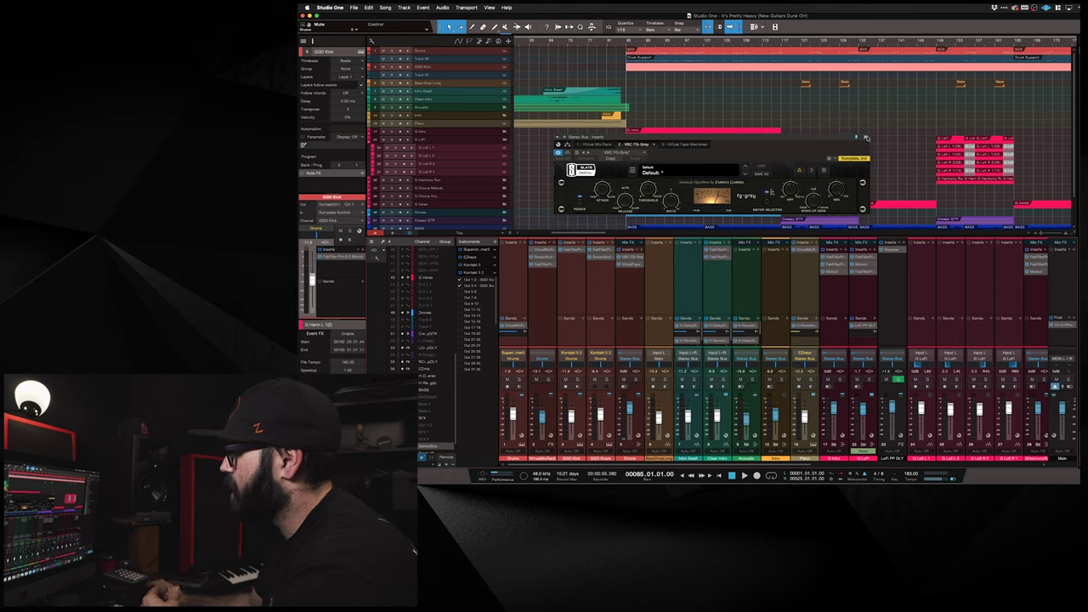
# Step: Close the Stereo Bus VBC FG-Grey compressor window
pyautogui.click(866, 138)
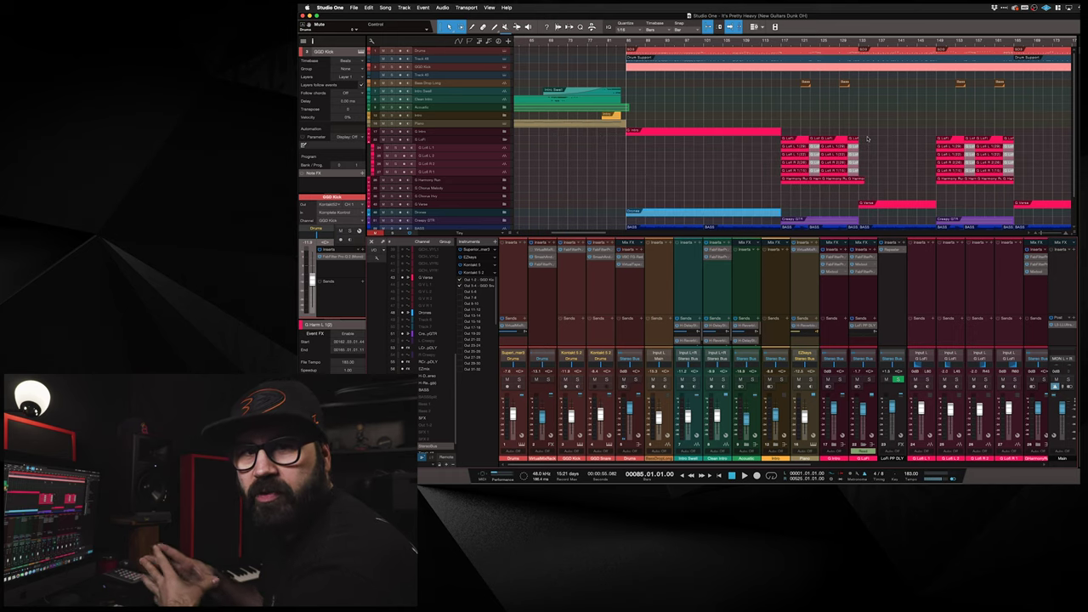